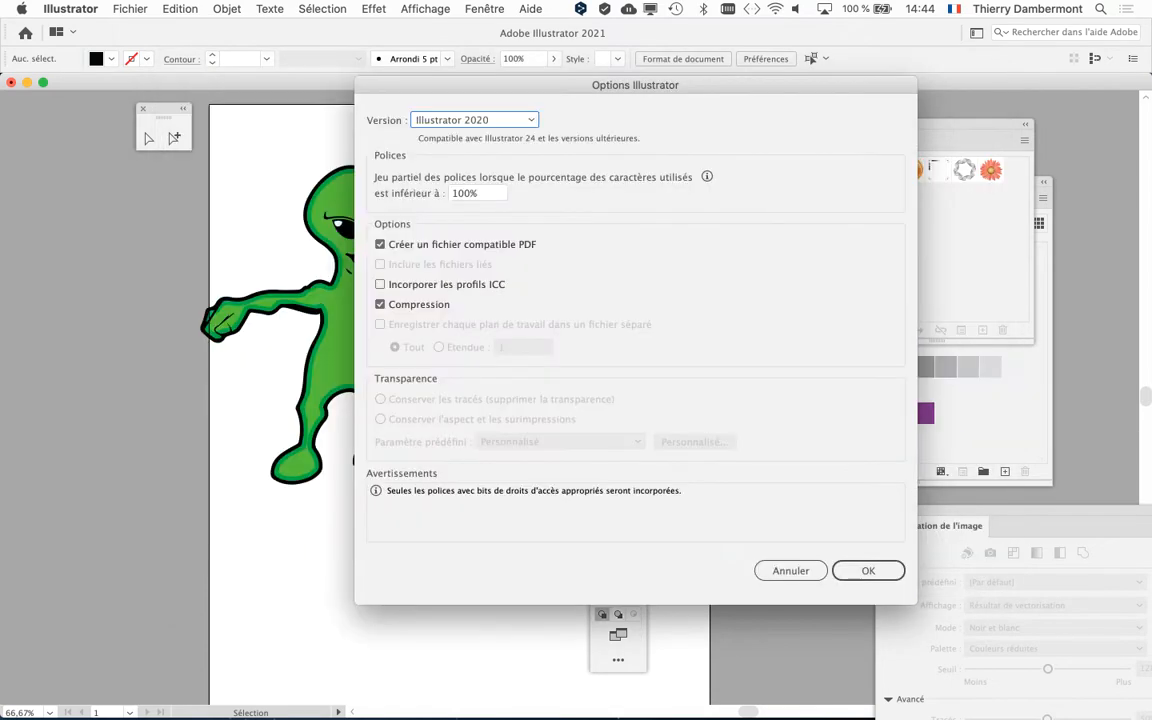
# Save the document under the new name symboles-9-points sur martien - 03.ai in Adobe Illustrator (ai) format.
pyautogui.press('Return')
pyautogui.click(130, 9)
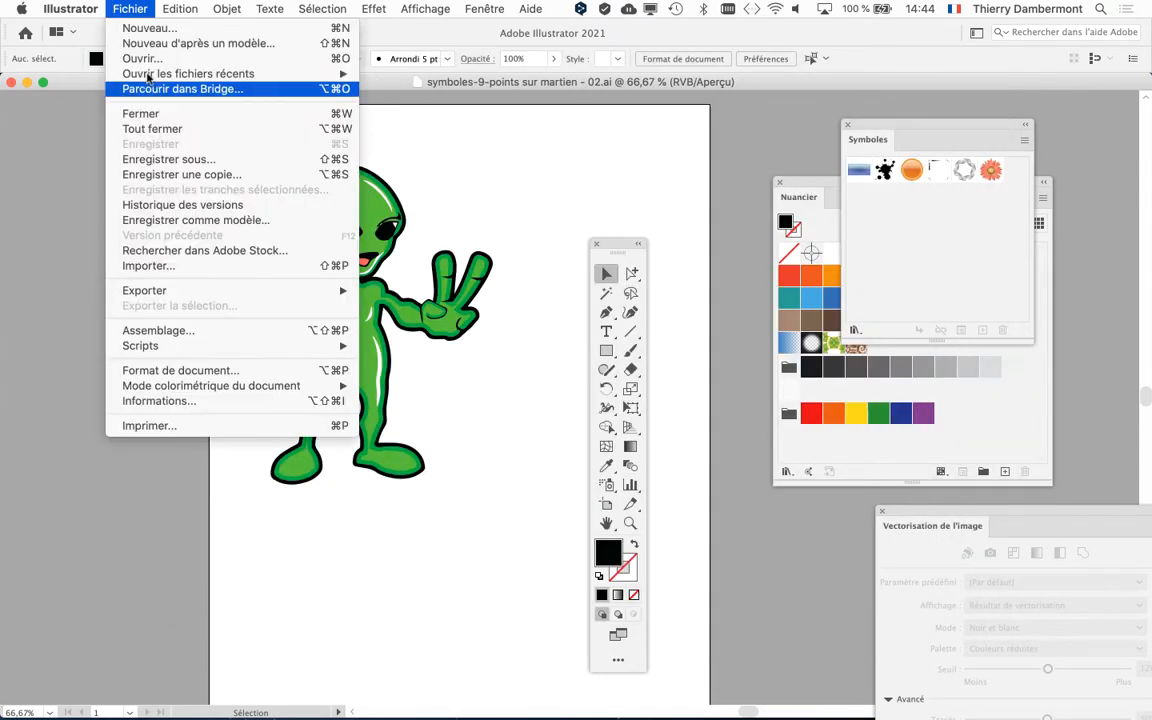
pyautogui.click(175, 157)
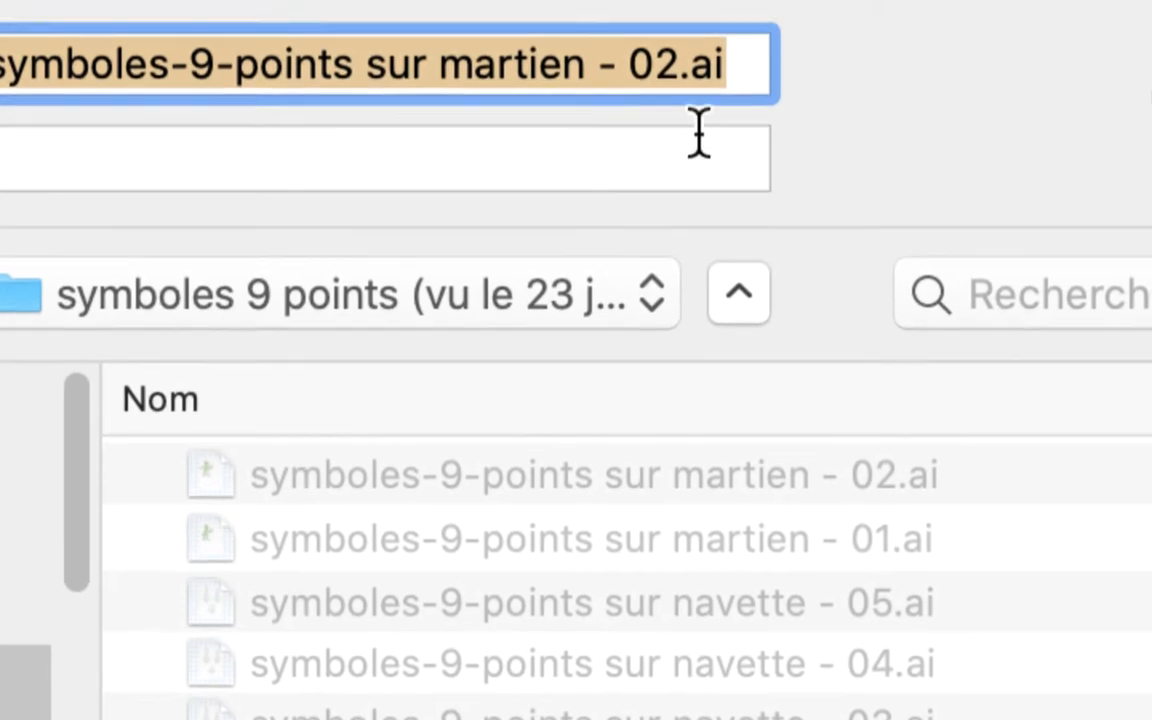
pyautogui.click(694, 118)
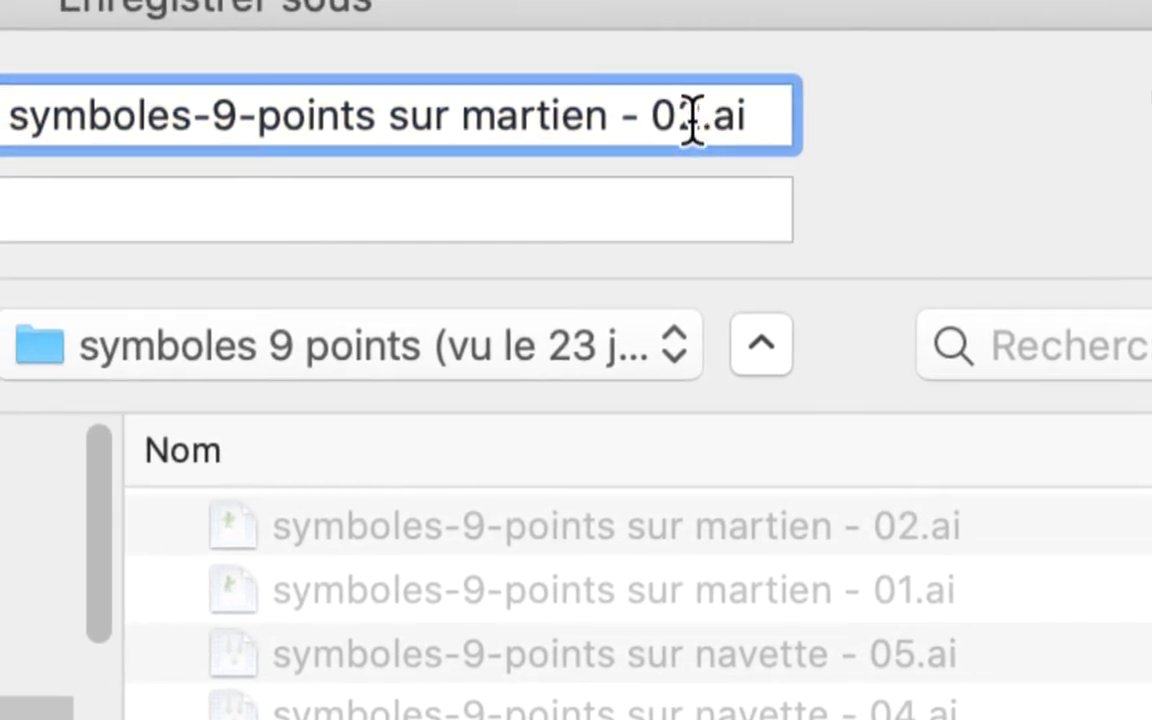
pyautogui.moveTo(694, 113); pyautogui.dragTo(693, 130)
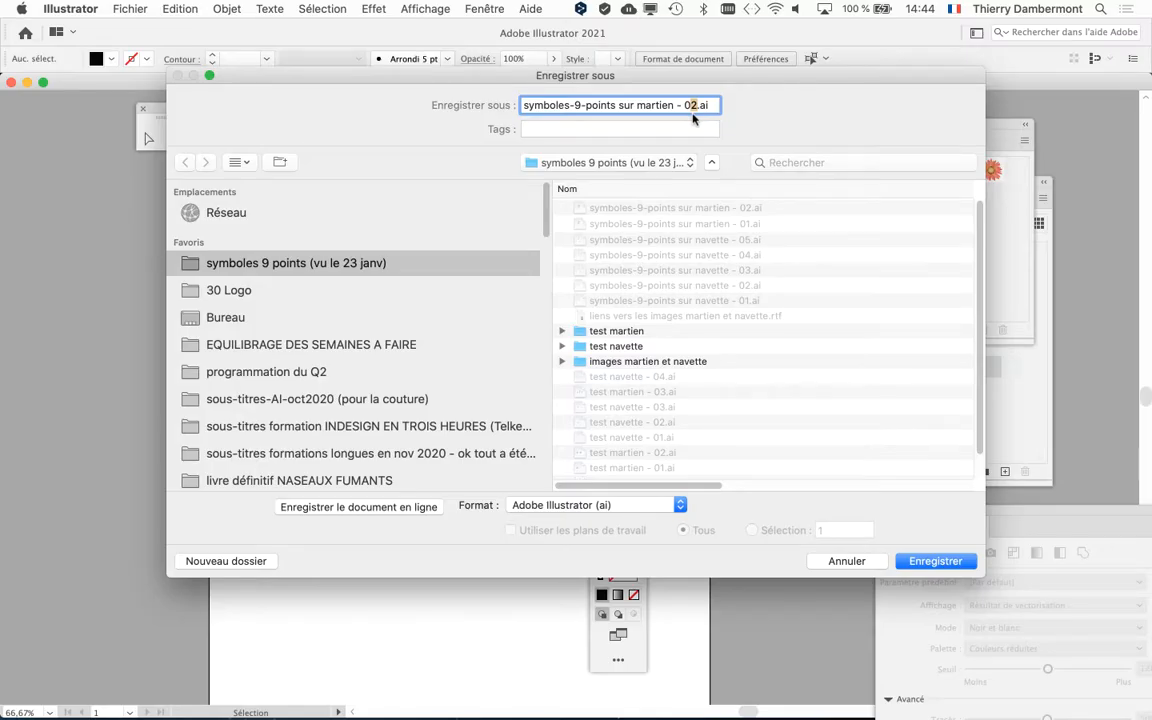
pyautogui.write('3')
pyautogui.click(935, 561)
pyautogui.click(860, 567)
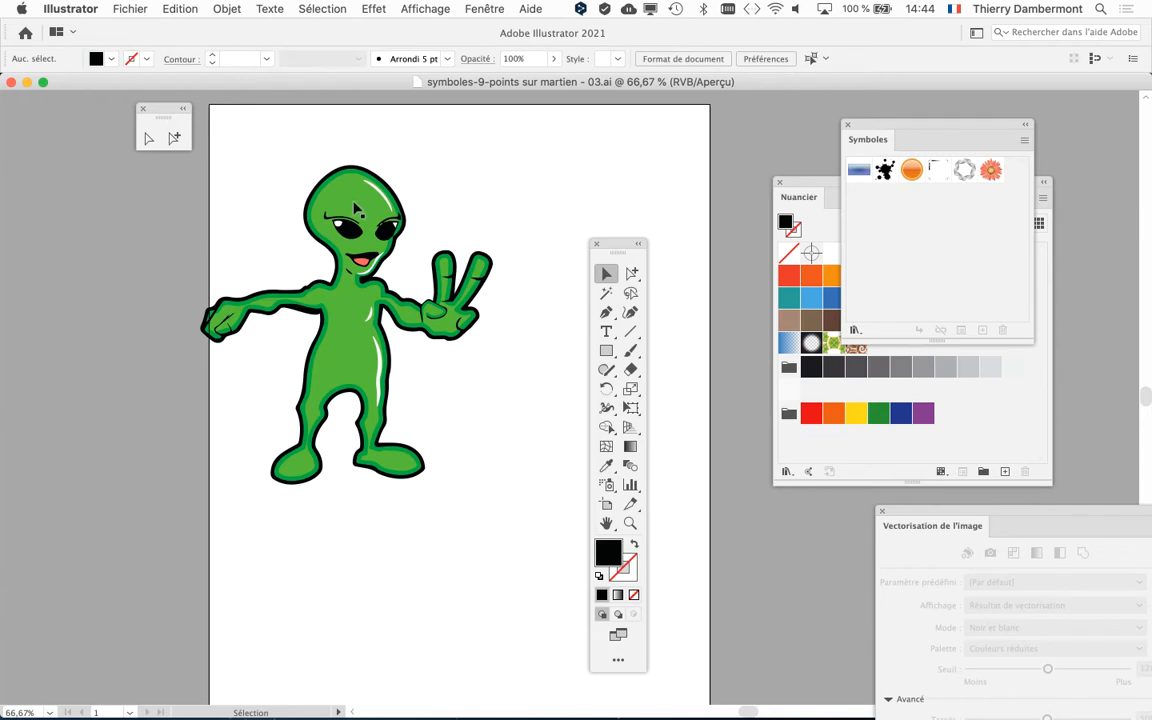
# Move the alien toward the middle of the page and extend the artboard's left and upper edges to about 263 × 304 mm.
pyautogui.moveTo(357, 210); pyautogui.dragTo(440, 215)
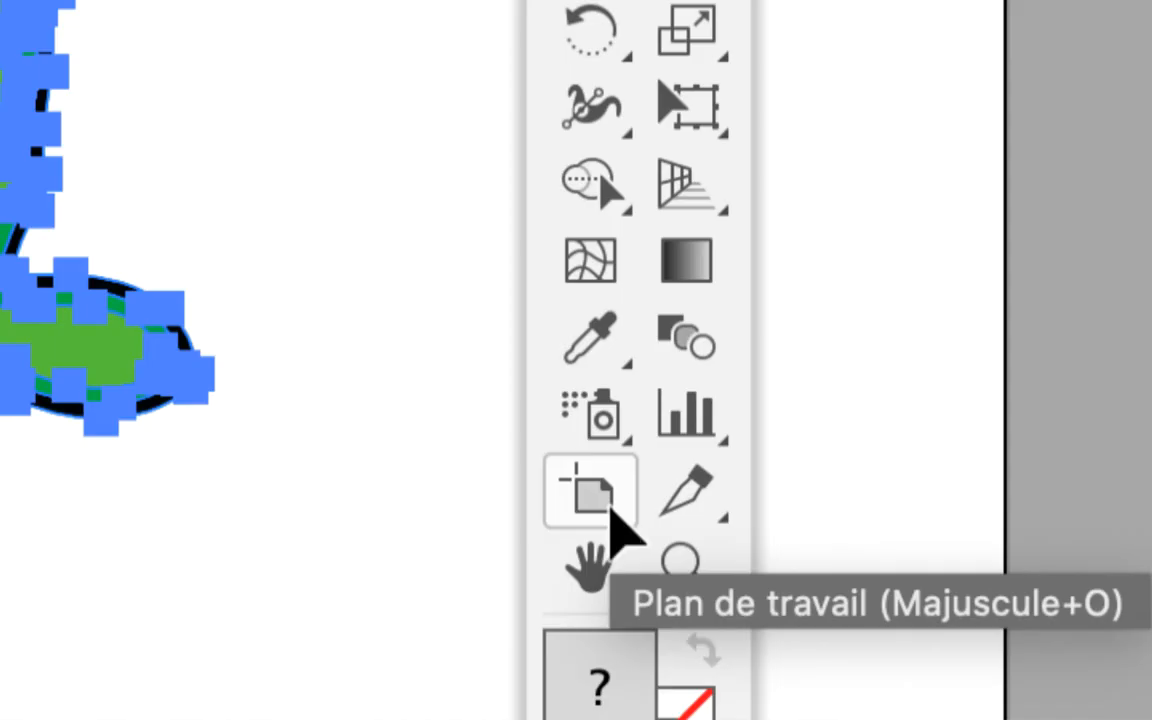
pyautogui.click(608, 505)
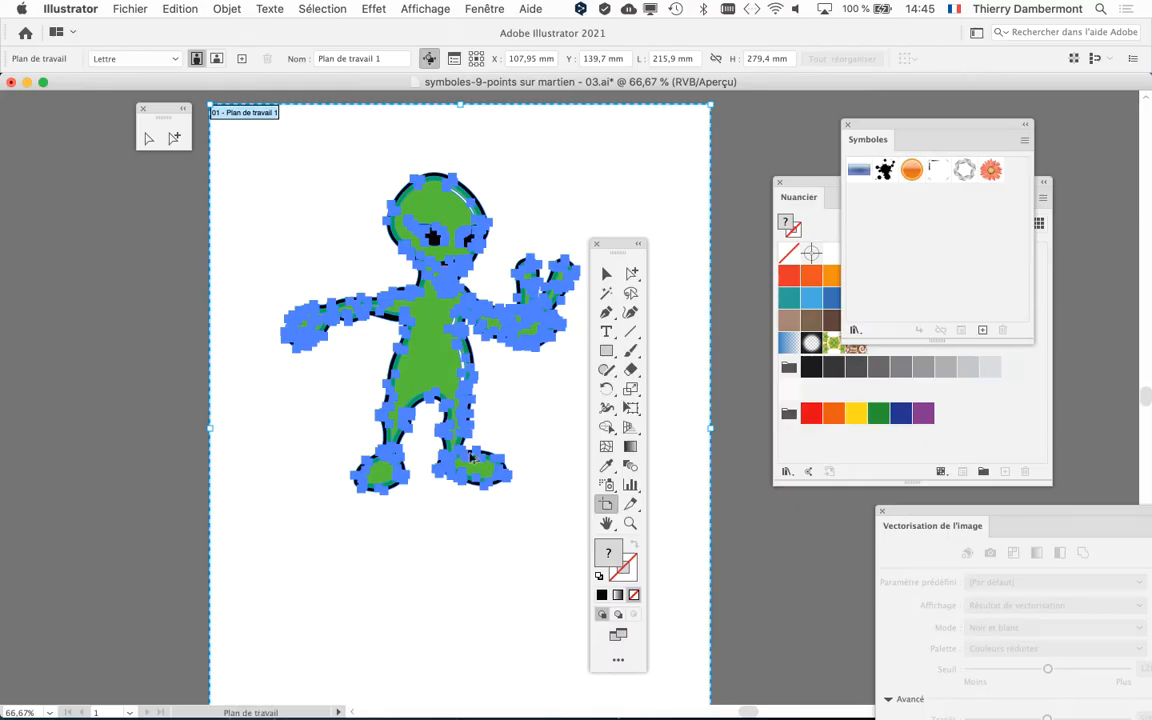
pyautogui.press('super+minus')
pyautogui.moveTo(252, 394); pyautogui.dragTo(188, 400)
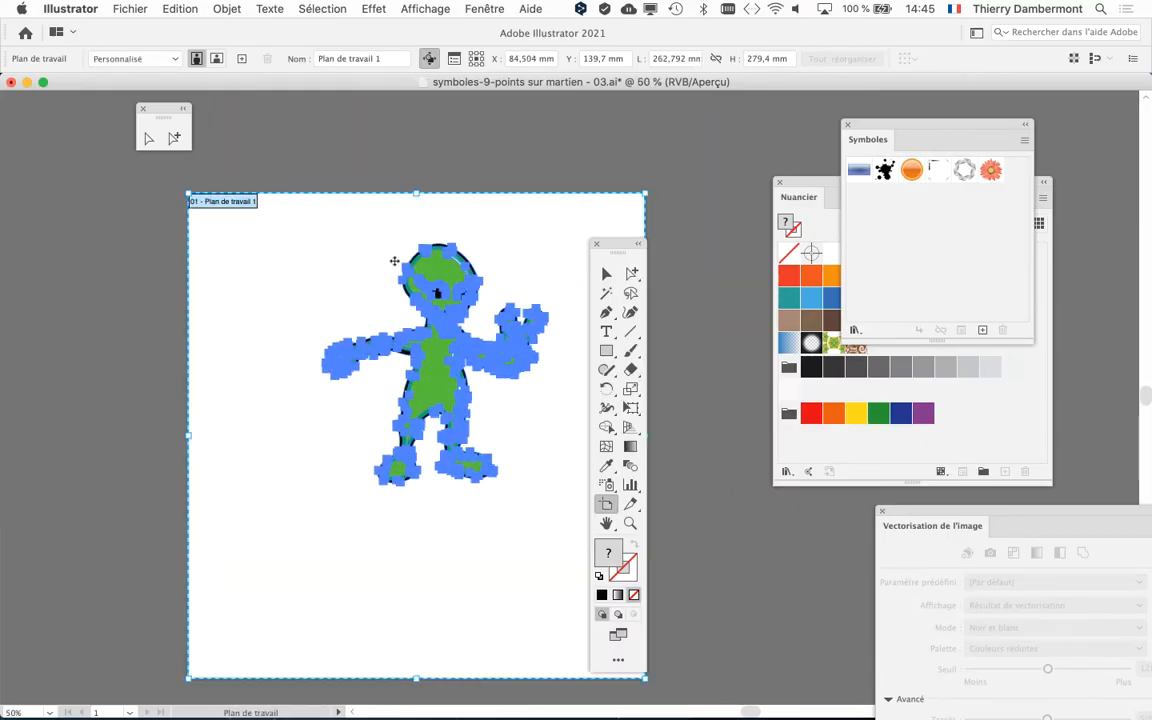
pyautogui.moveTo(378, 194); pyautogui.dragTo(378, 150)
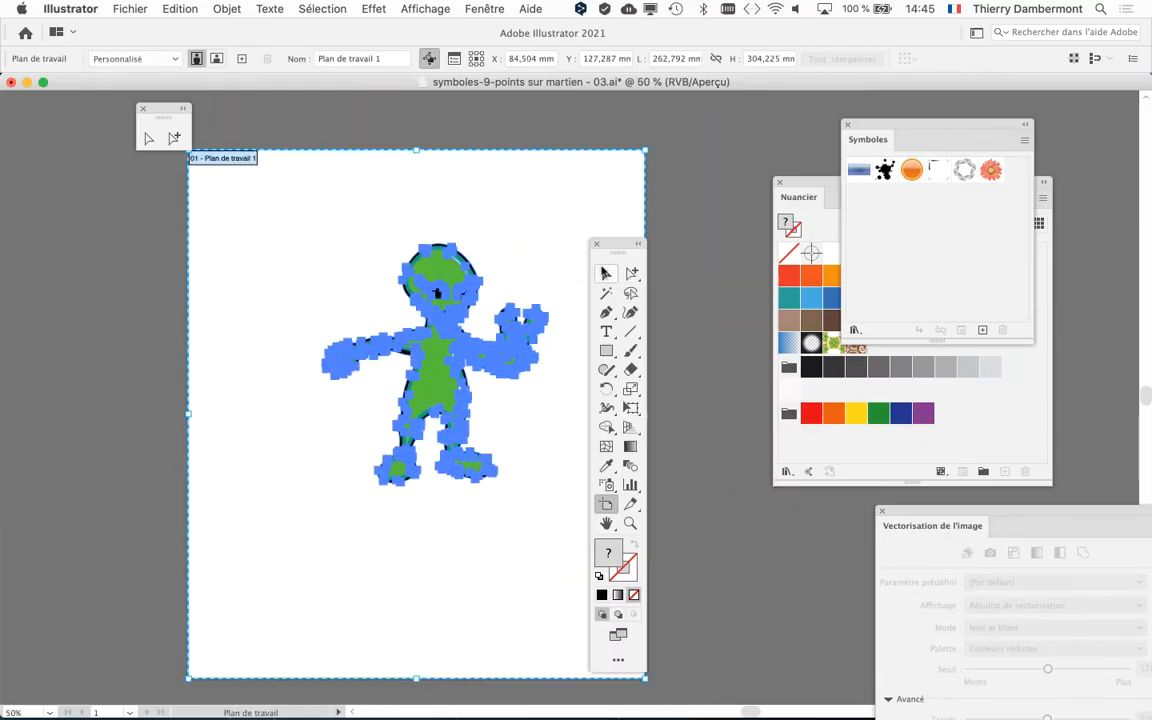
pyautogui.click(605, 272)
# Rearrange the floating tool, symbol and swatch panels so they leave the alien clear at 100% zoom.
pyautogui.moveTo(617, 245); pyautogui.dragTo(187, 181)
pyautogui.click(313, 284)
pyautogui.press('super+plus')
pyautogui.press('super+plus')
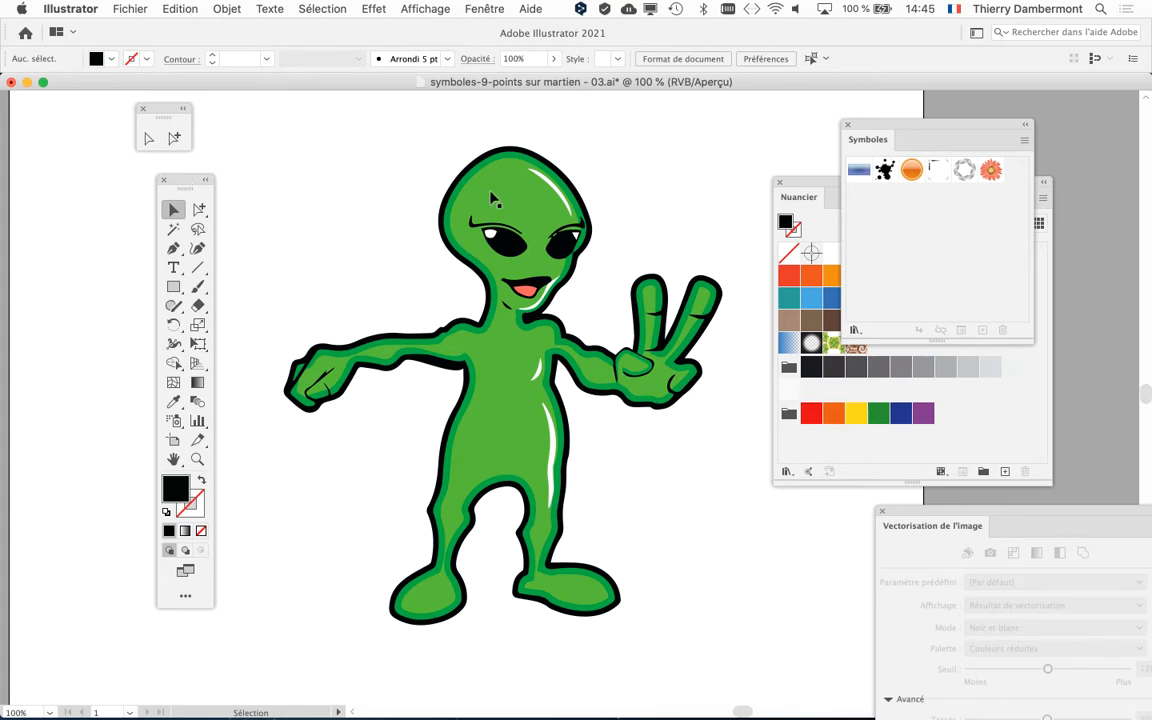
pyautogui.click(446, 179)
pyautogui.moveTo(879, 126); pyautogui.dragTo(986, 119)
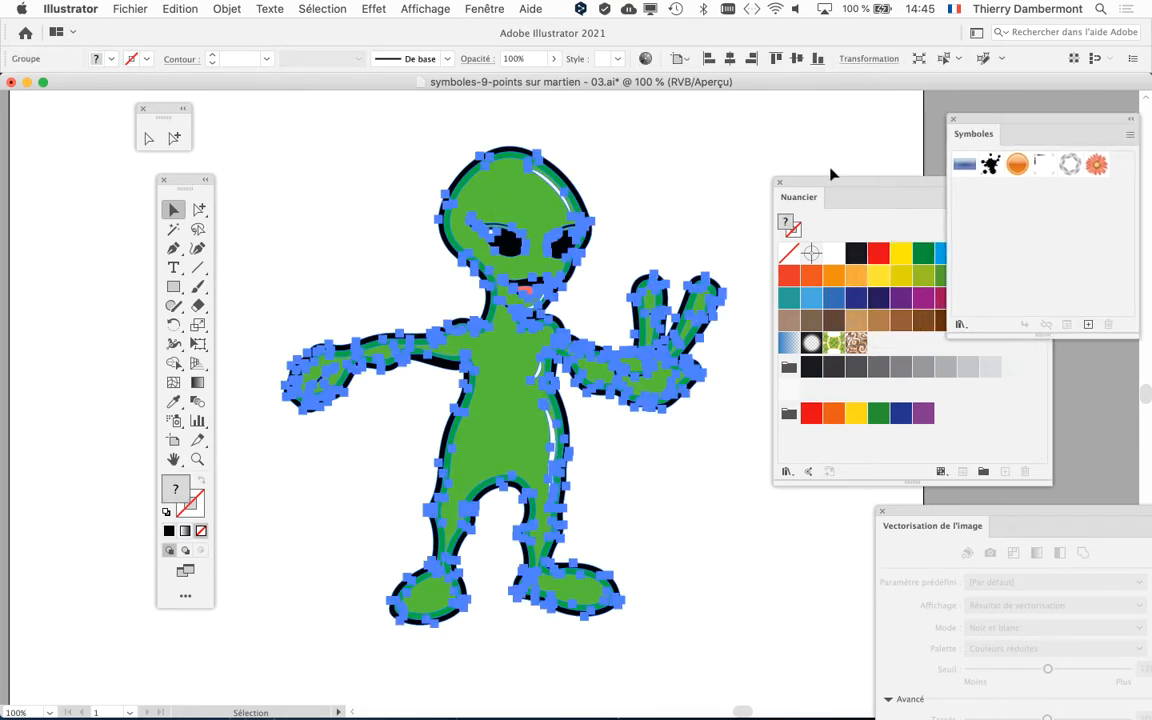
pyautogui.moveTo(817, 184); pyautogui.dragTo(1009, 400)
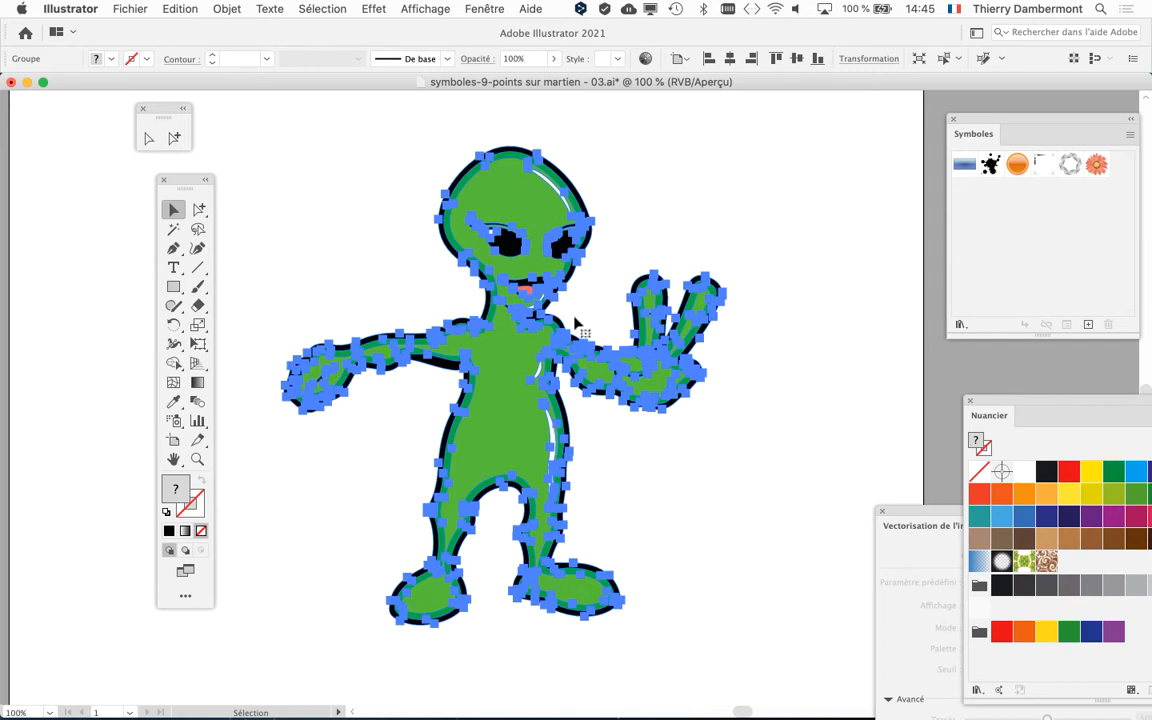
pyautogui.moveTo(163, 180); pyautogui.dragTo(168, 165)
pyautogui.click(383, 141)
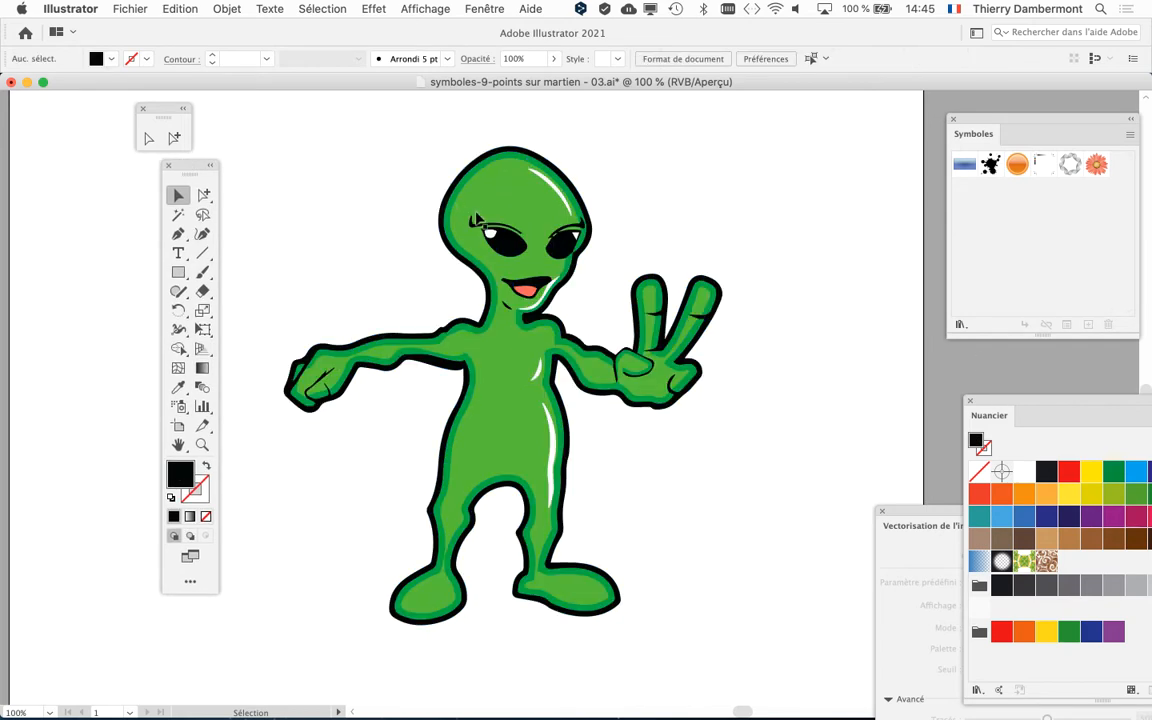
# Start Puppet Warp on the alien and add pins on the forehead and on the forearm of the raised hand.
pyautogui.click(430, 205)
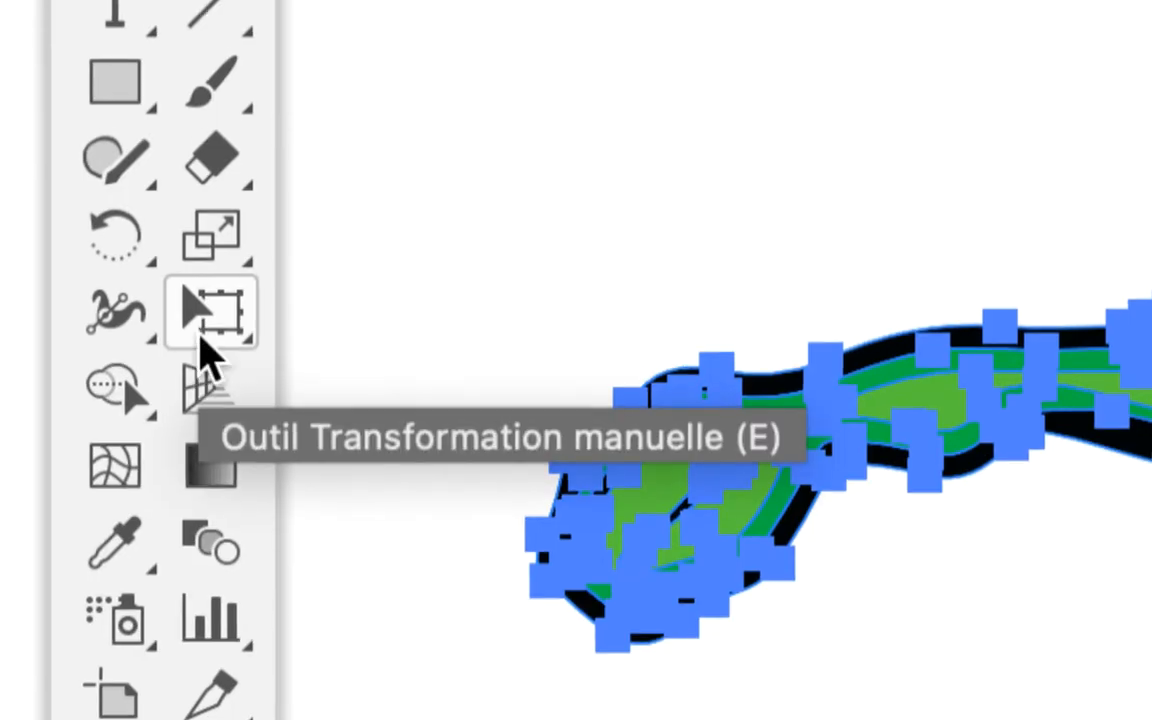
pyautogui.click(201, 333)
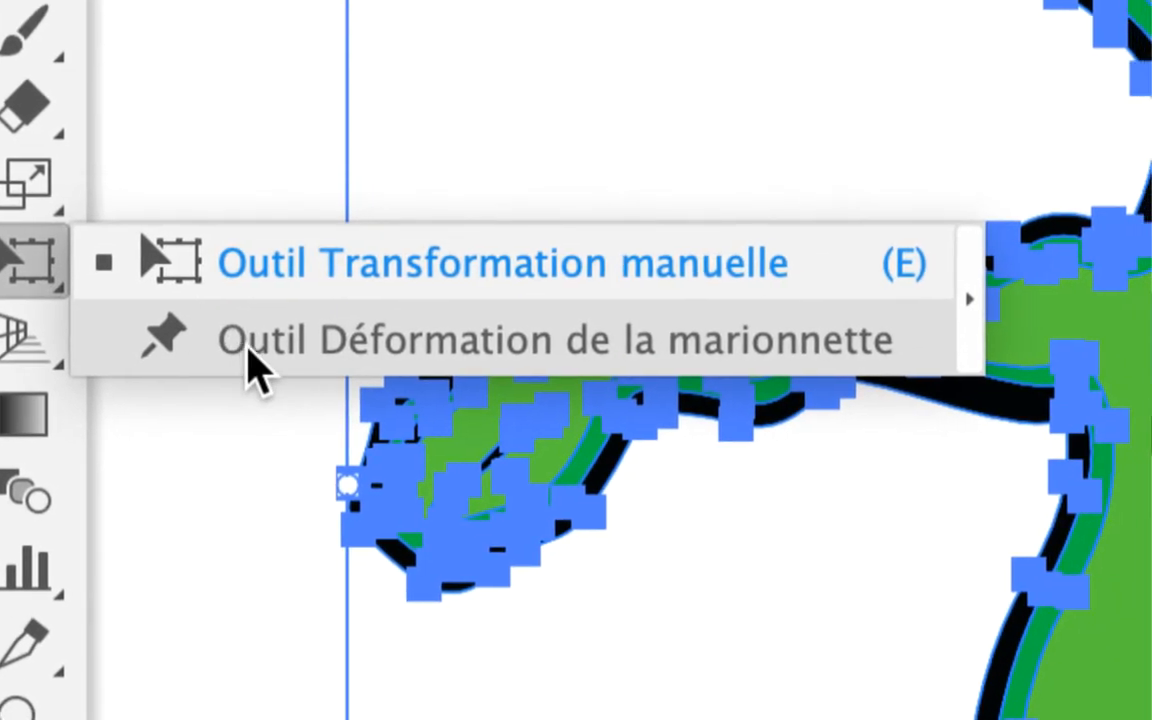
pyautogui.click(247, 345)
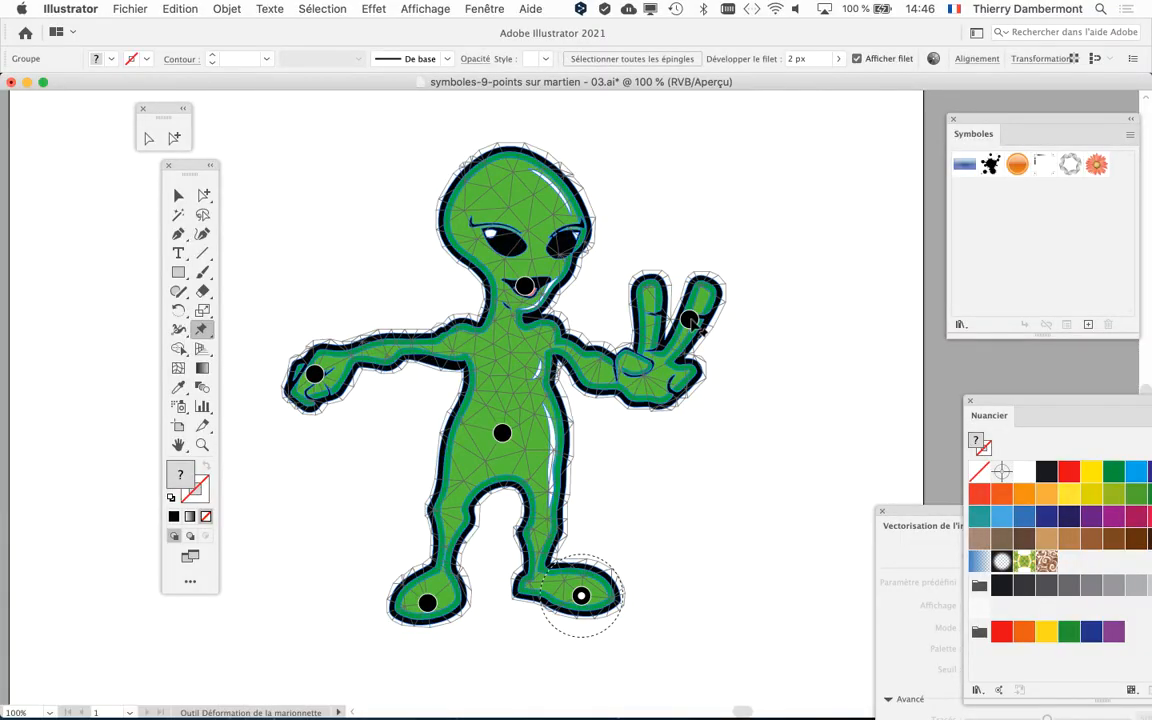
pyautogui.click(508, 174)
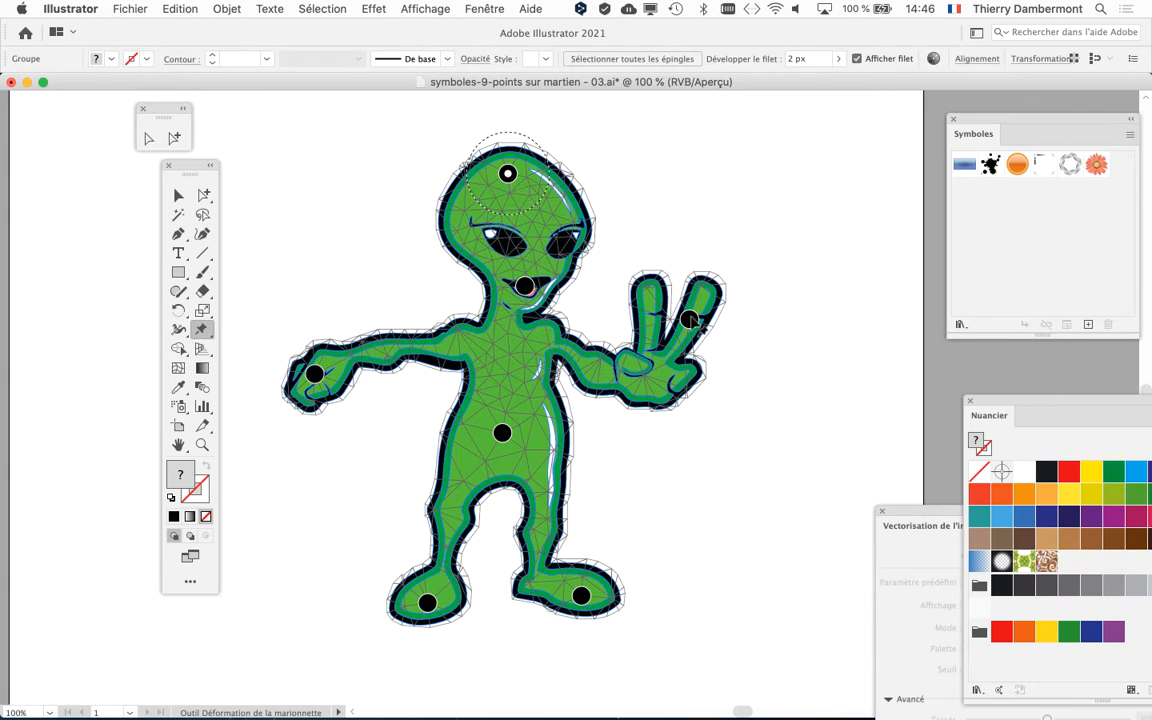
pyautogui.click(502, 432)
pyautogui.click(610, 381)
pyautogui.press('Return')
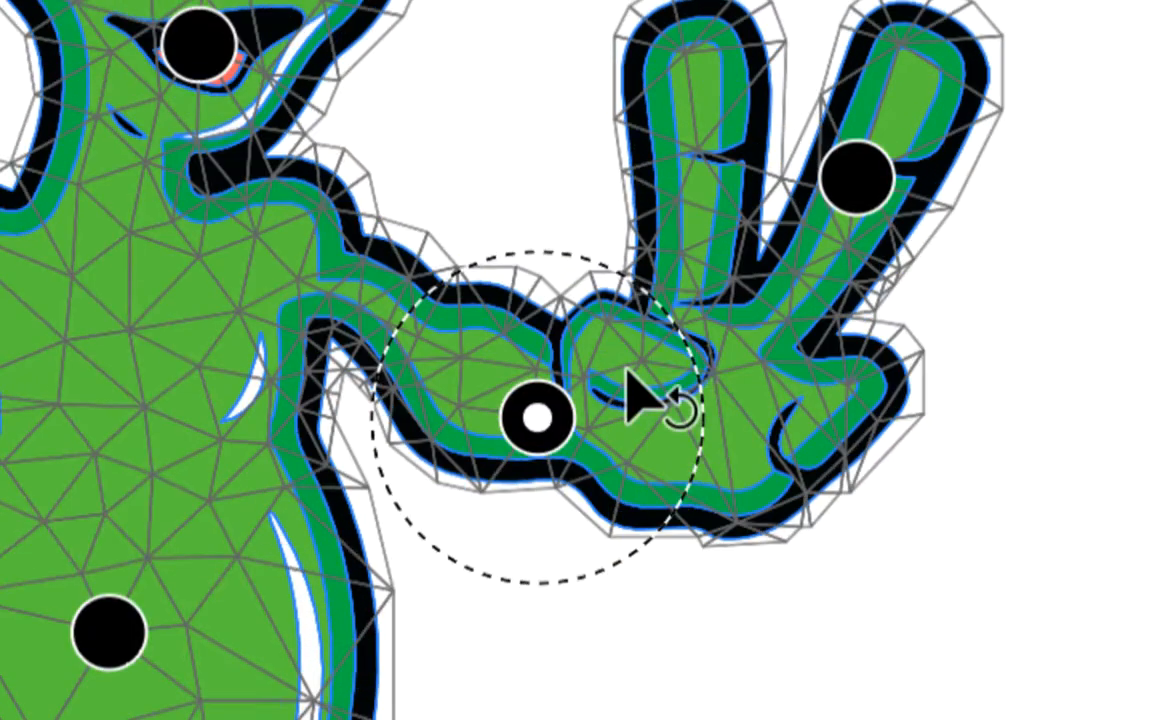
# Bend the two-fingered hand up toward the head by moving the pin on its outer finger.
pyautogui.keyDown('shift'); pyautogui.click(857, 176); pyautogui.keyUp('shift')
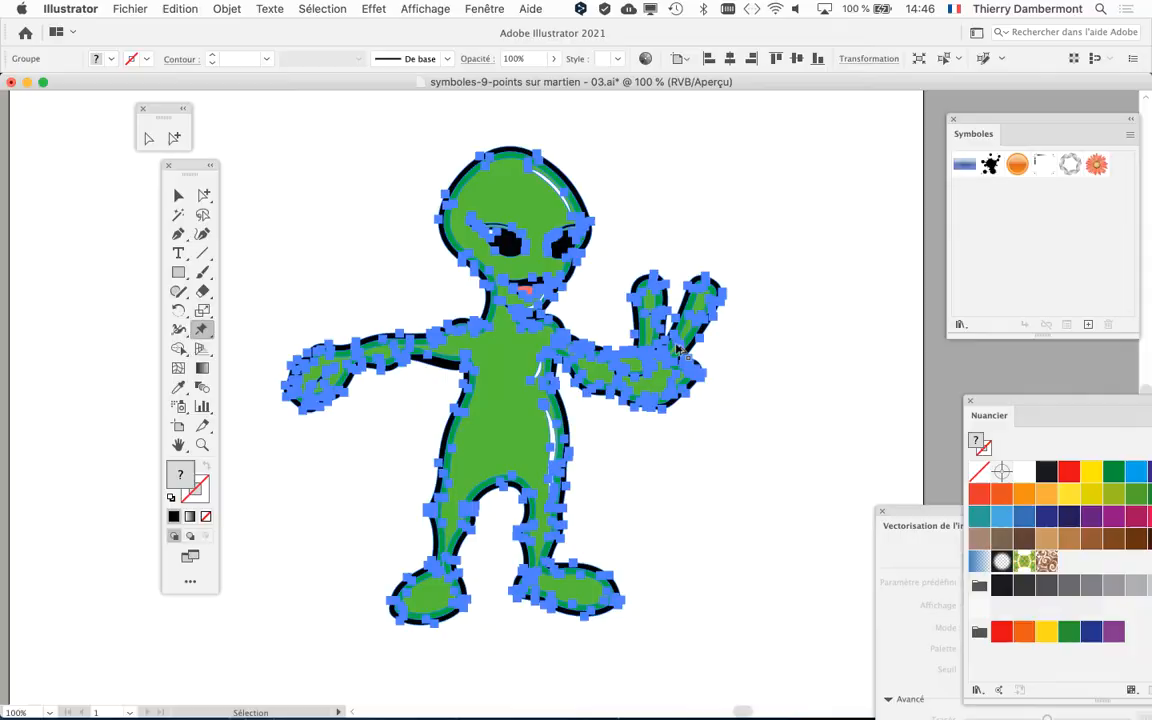
pyautogui.scroll(3, 679, 351)
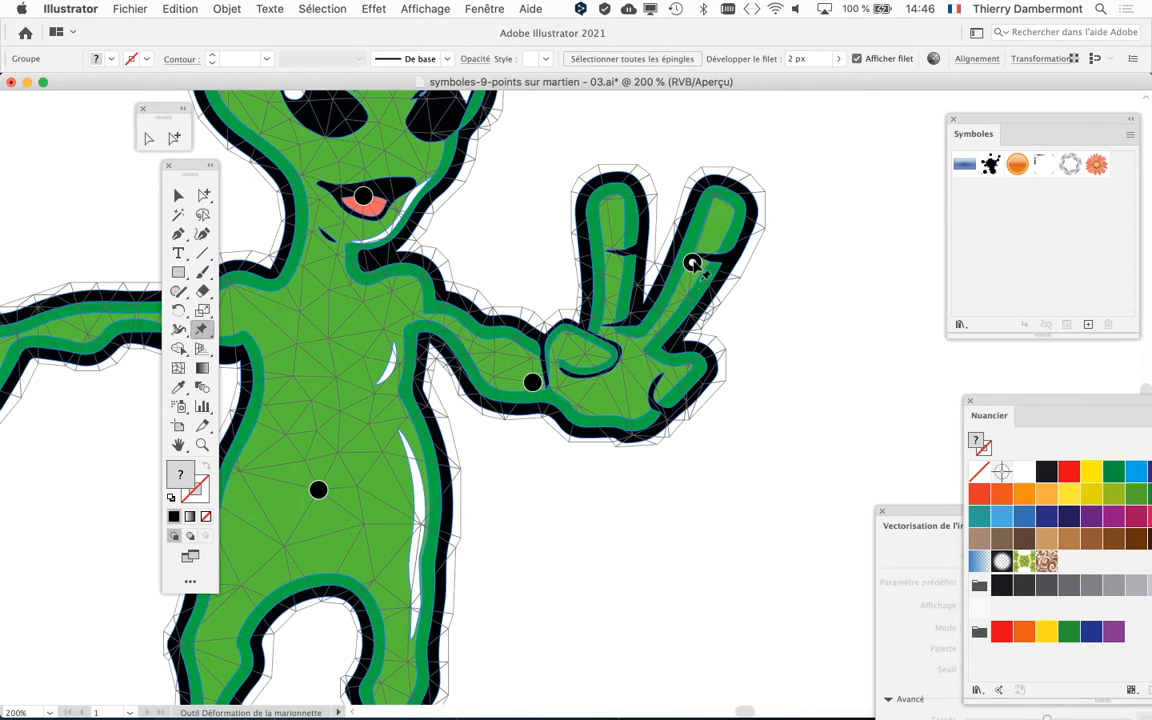
pyautogui.click(692, 263)
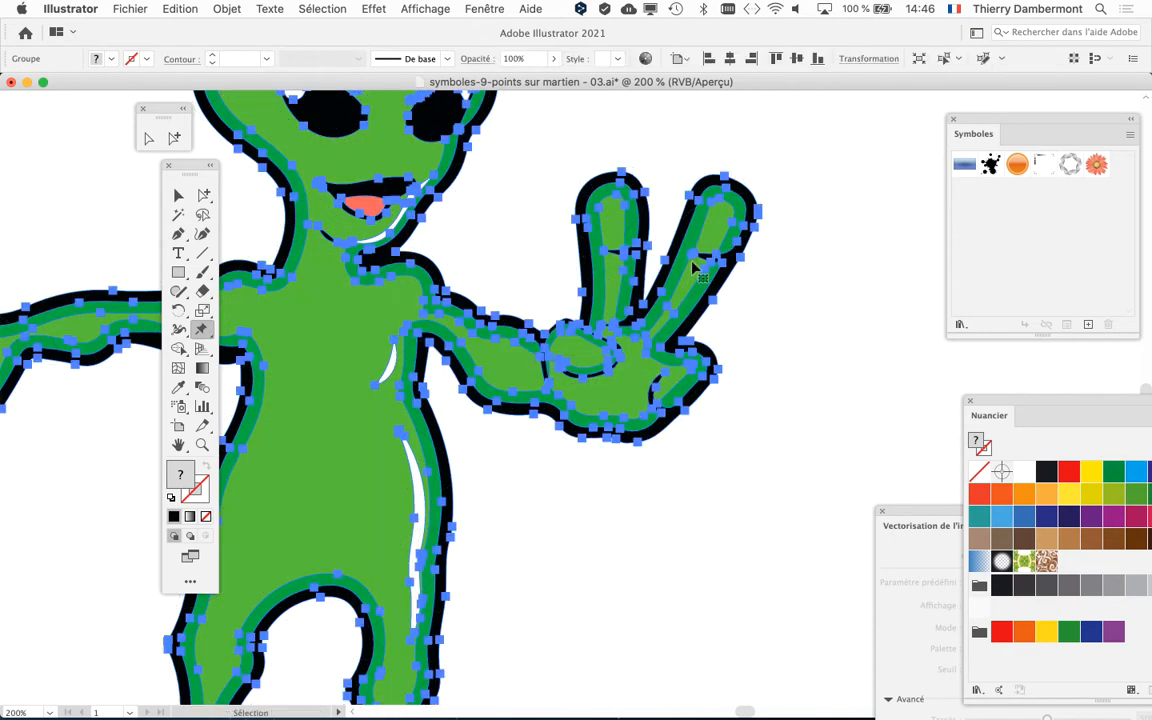
pyautogui.click(692, 263)
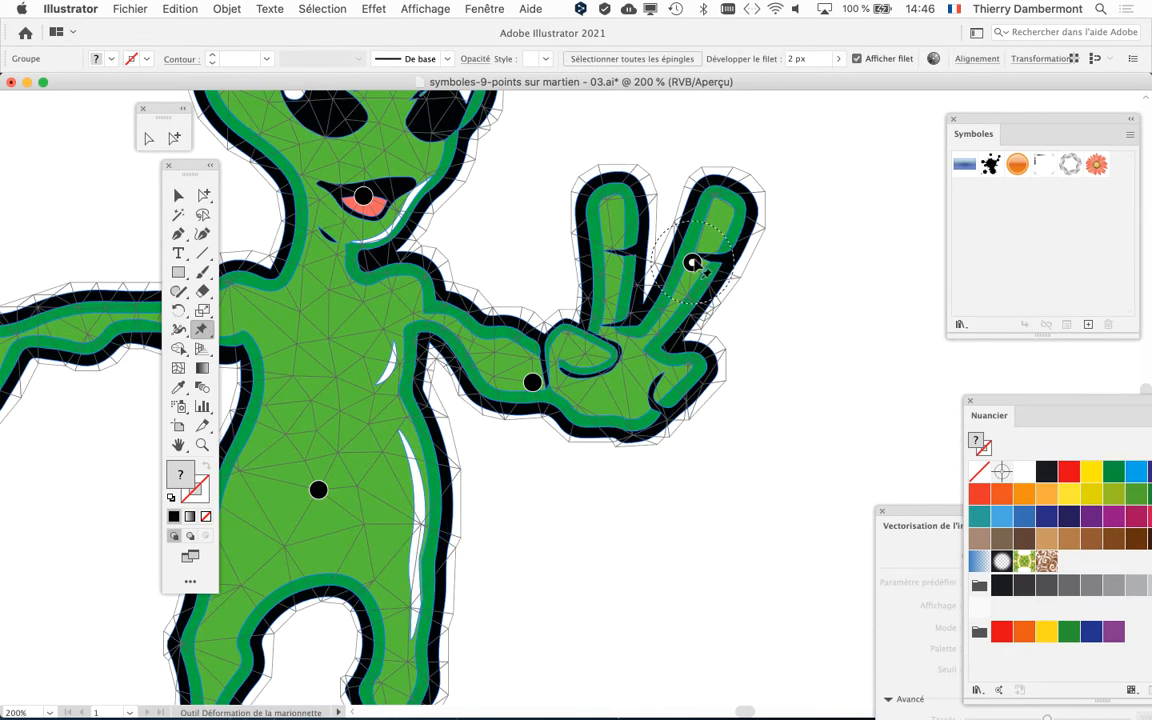
pyautogui.moveTo(692, 263); pyautogui.dragTo(590, 200)
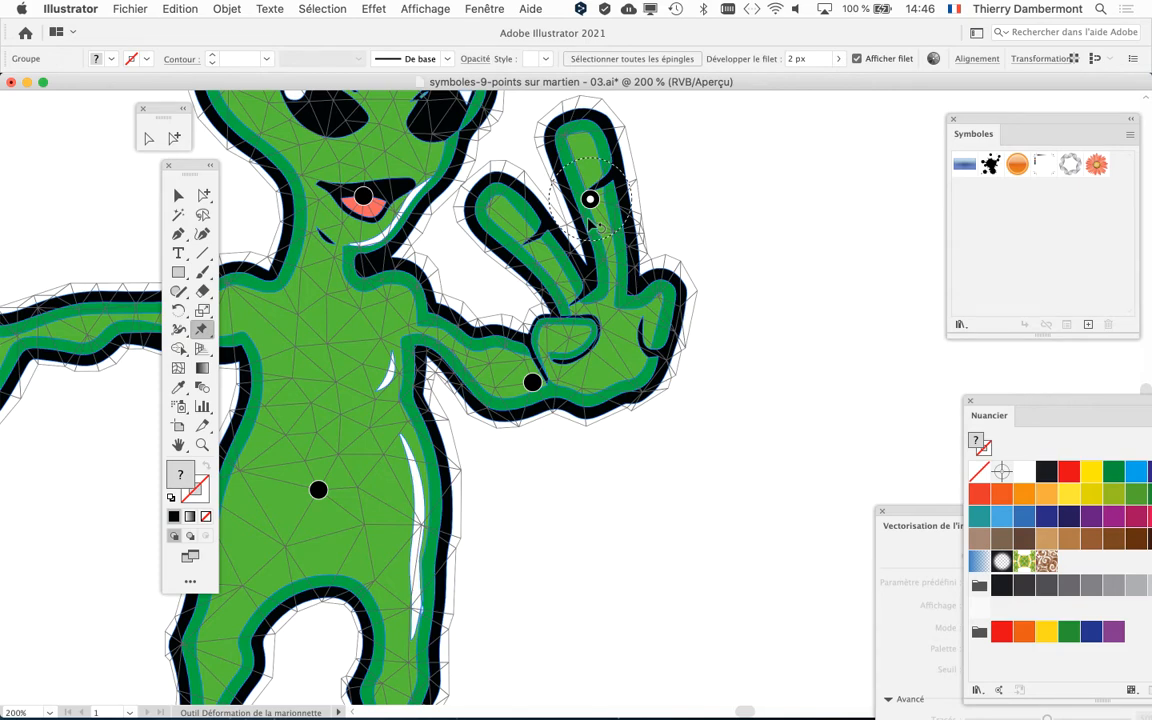
# Move the tool panel away from the outstretched fist and ease the raised hand's finger pin slightly outward.
pyautogui.scroll(-2, 575, 262)
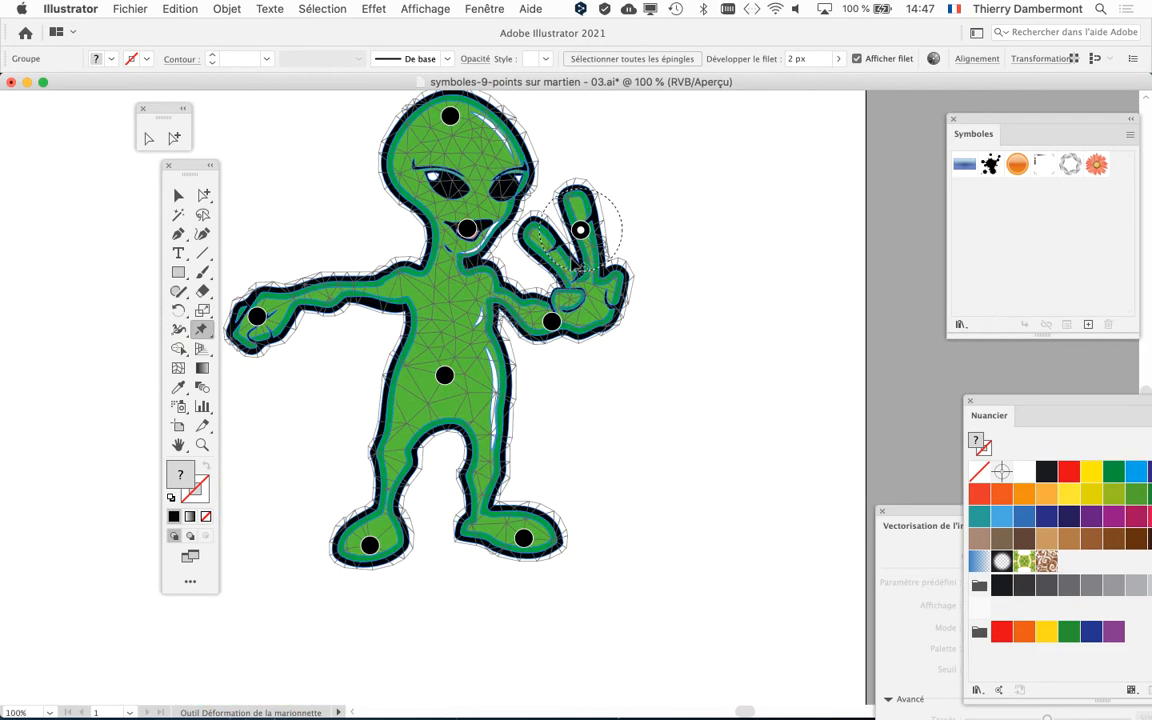
pyautogui.scroll(2, 600, 262)
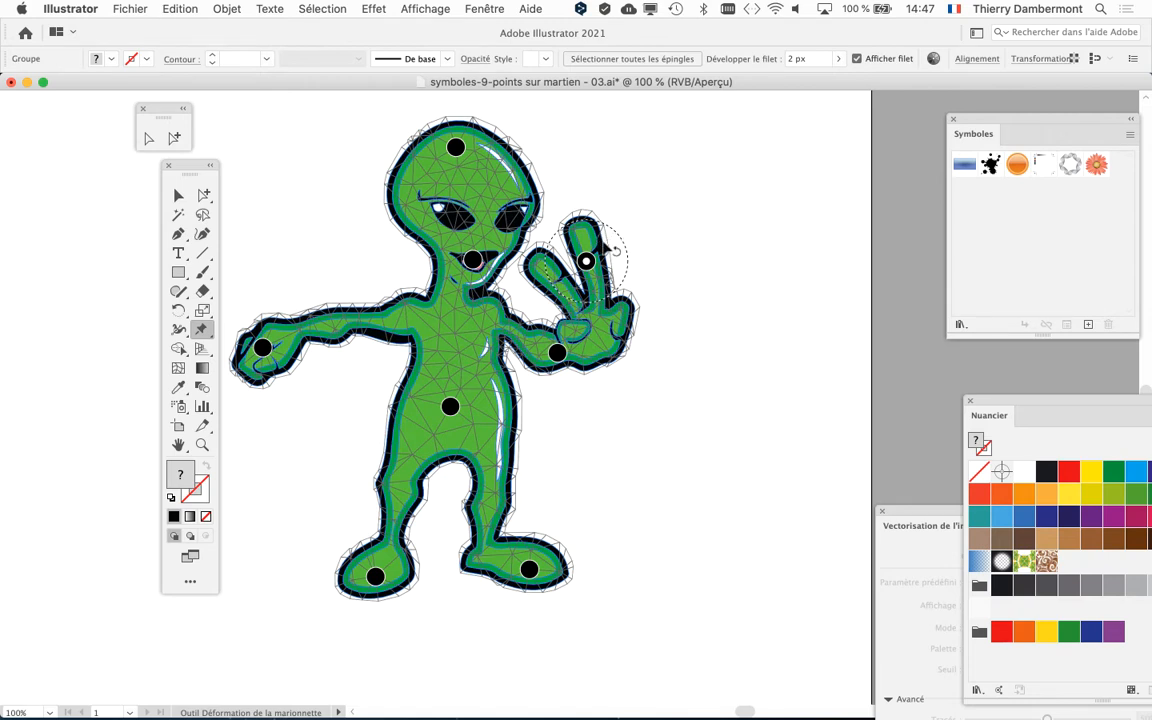
pyautogui.moveTo(196, 170); pyautogui.dragTo(127, 174)
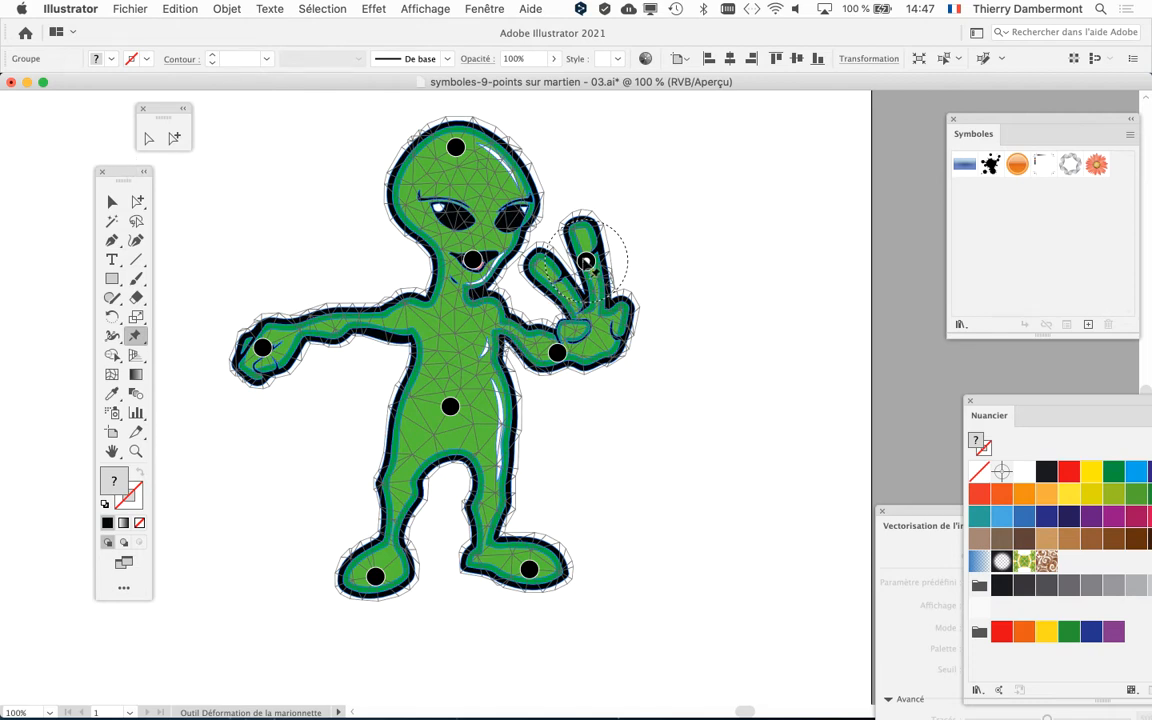
pyautogui.moveTo(586, 261)
pyautogui.mouseDown()
pyautogui.moveTo(673, 295)
pyautogui.moveTo(577, 258)
pyautogui.moveTo(641, 273)
pyautogui.moveTo(605, 271)
pyautogui.moveTo(622, 258)
pyautogui.moveTo(604, 266)
pyautogui.mouseUp()
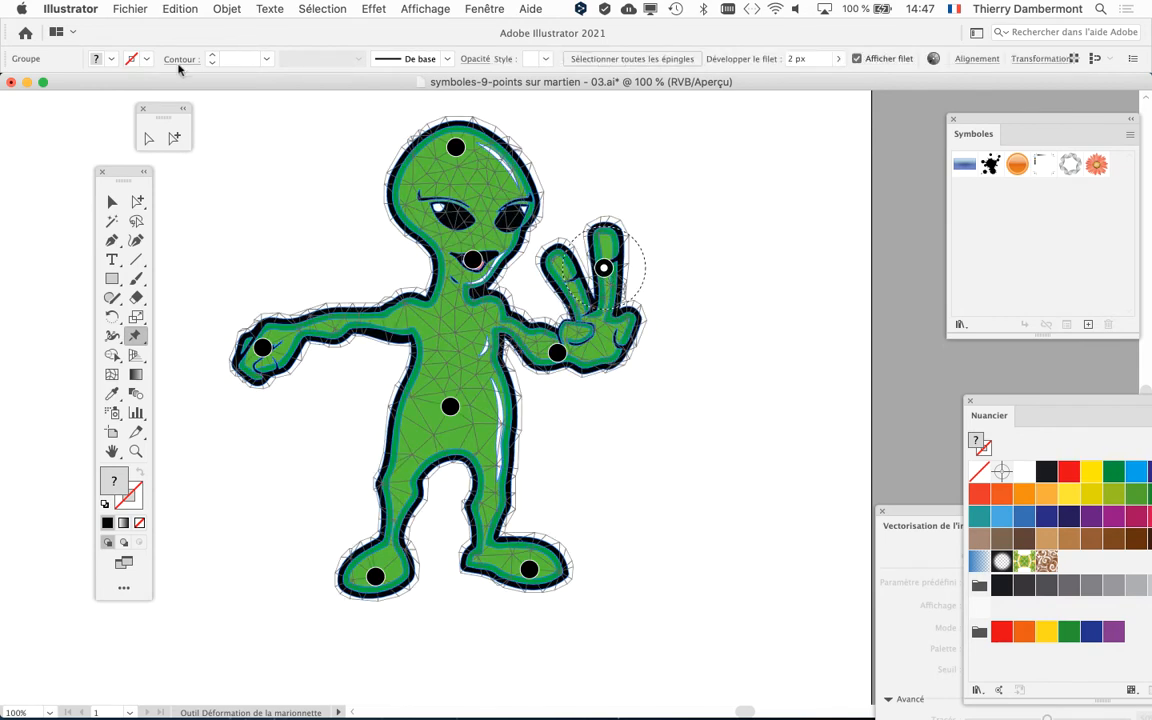
# Review the selection and anchor point display preferences.
pyautogui.click(64, 8)
pyautogui.moveTo(88, 55)
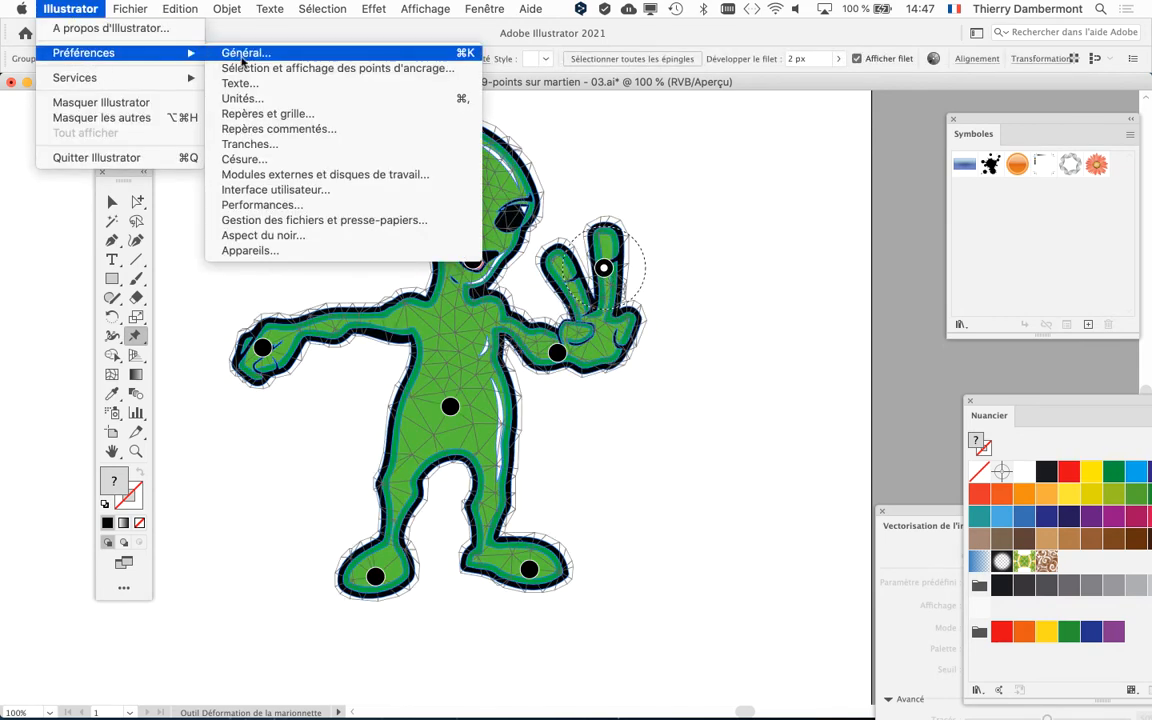
pyautogui.click(244, 53)
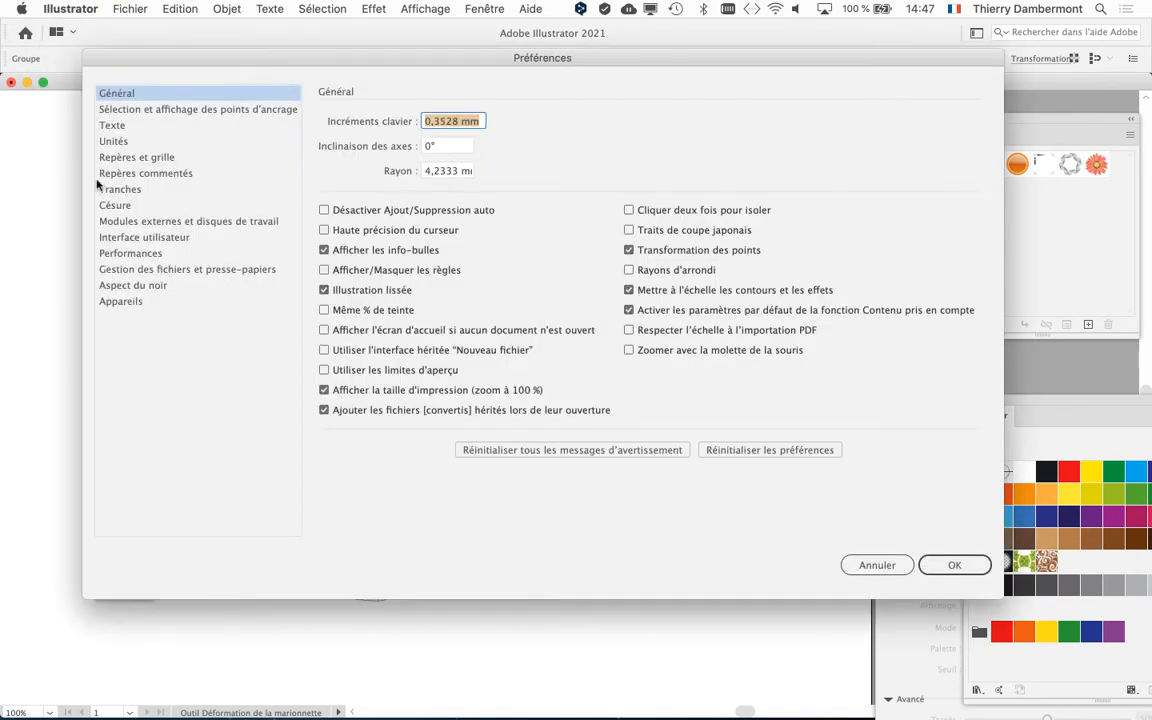
pyautogui.press('Down')
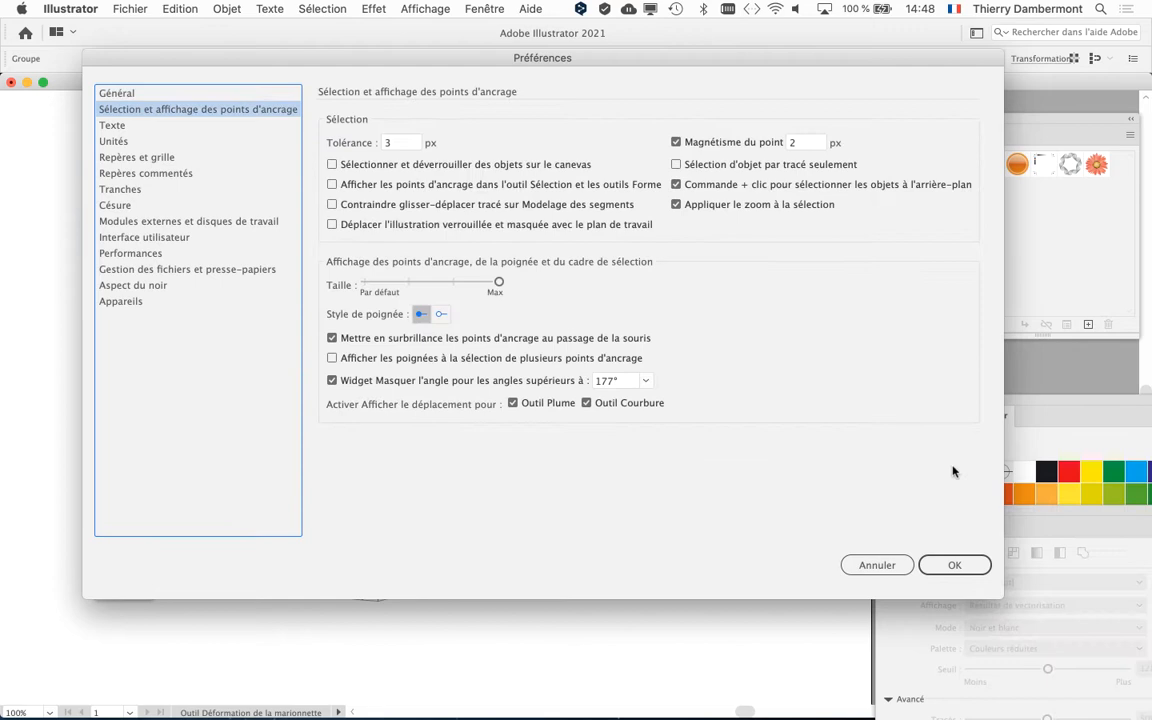
pyautogui.click(944, 566)
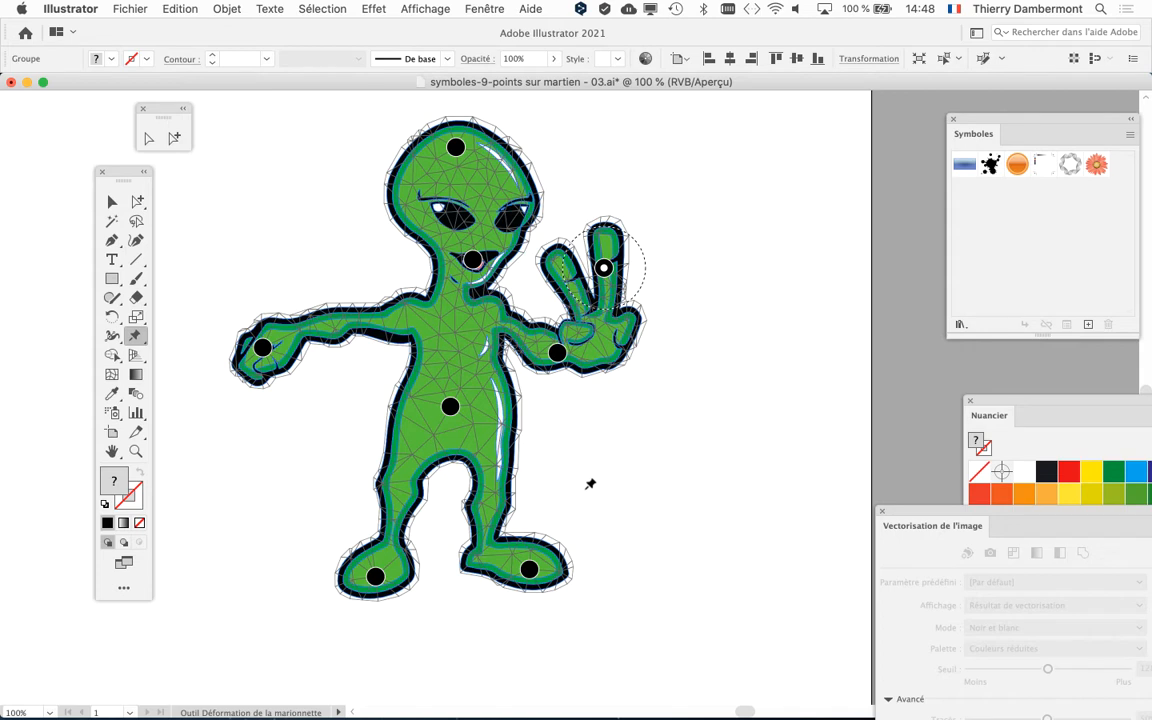
# Tilt the two-fingered hand toward the head and lift the foot on the same side outward by moving their puppet pins.
pyautogui.moveTo(604, 268)
pyautogui.mouseDown()
pyautogui.moveTo(682, 308)
pyautogui.moveTo(584, 265)
pyautogui.moveTo(689, 301)
pyautogui.moveTo(596, 262)
pyautogui.moveTo(650, 299)
pyautogui.moveTo(656, 288)
pyautogui.moveTo(609, 268)
pyautogui.mouseUp()
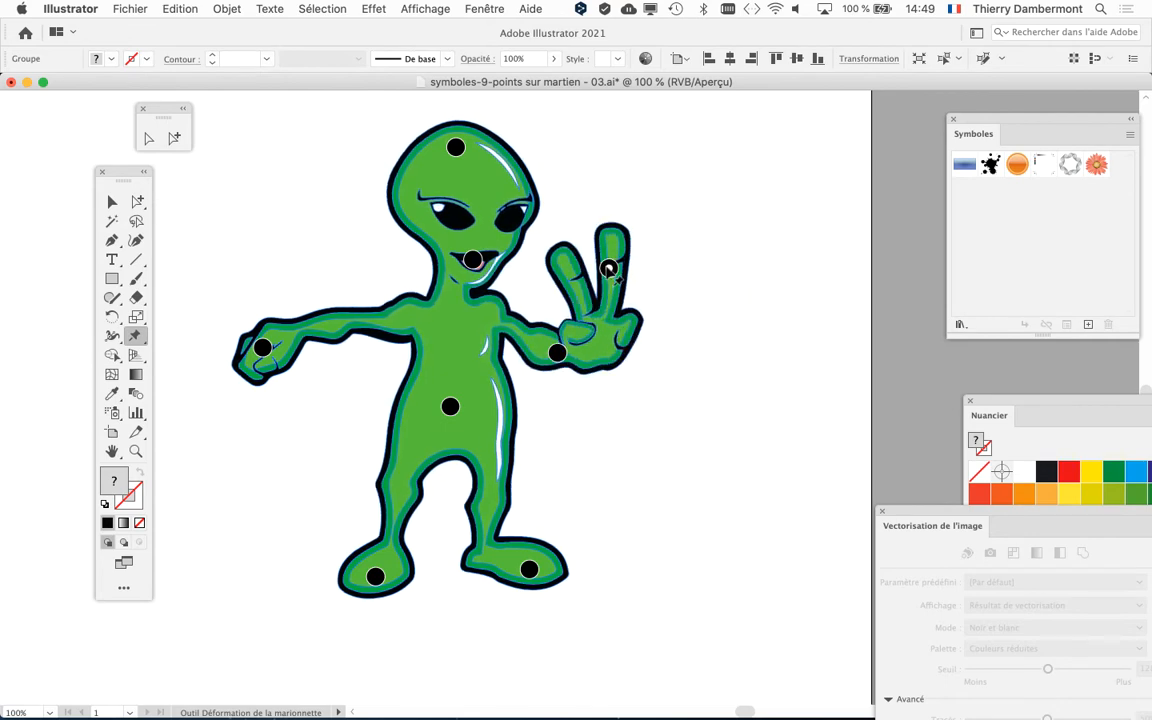
pyautogui.moveTo(528, 567)
pyautogui.mouseDown()
pyautogui.moveTo(620, 470)
pyautogui.moveTo(535, 591)
pyautogui.moveTo(663, 450)
pyautogui.moveTo(542, 602)
pyautogui.moveTo(635, 494)
pyautogui.moveTo(540, 575)
pyautogui.mouseUp()
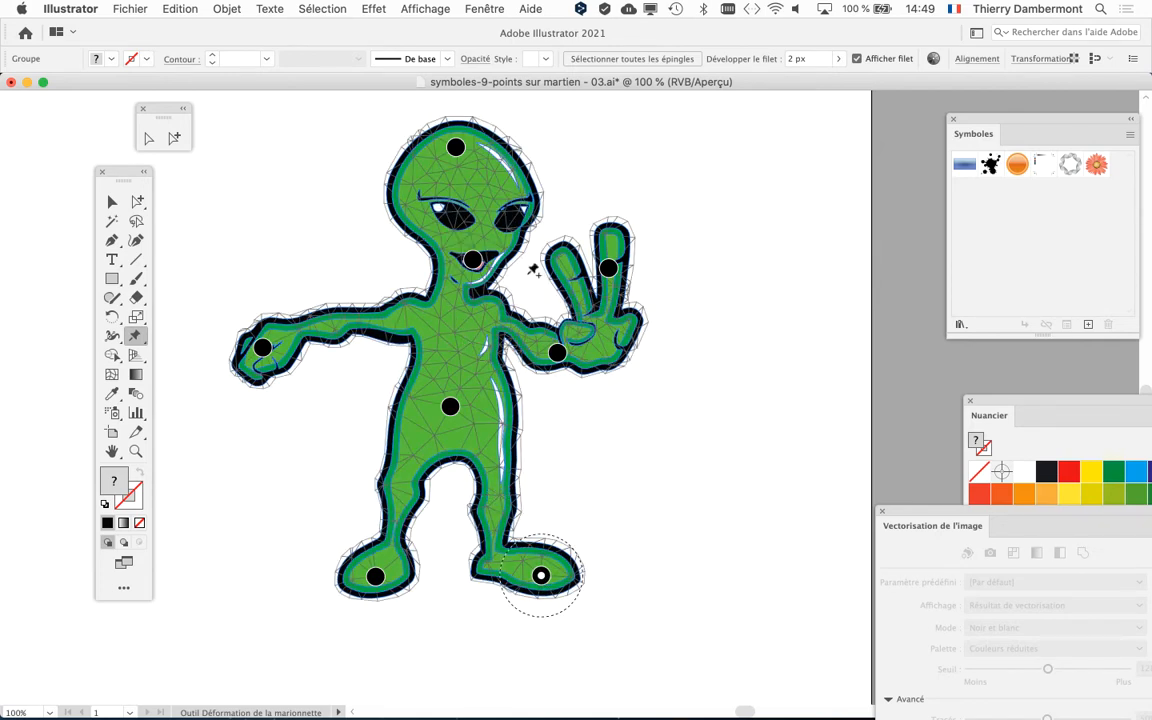
pyautogui.moveTo(608, 268); pyautogui.dragTo(578, 263)
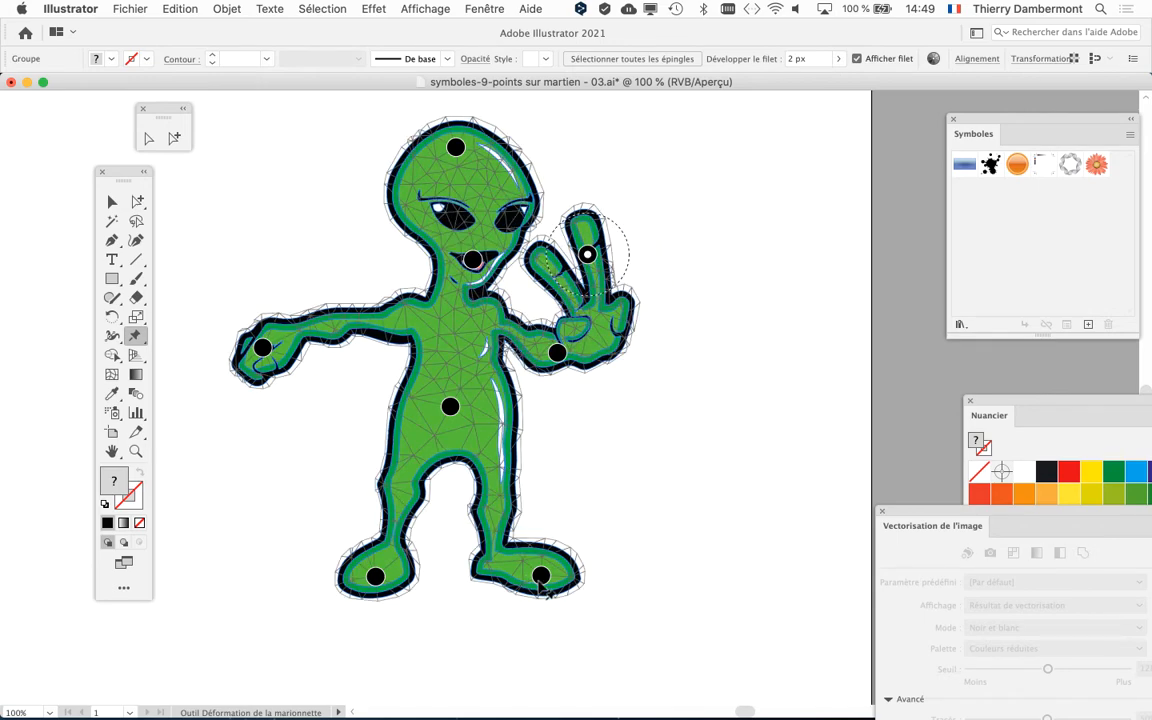
pyautogui.moveTo(540, 576); pyautogui.dragTo(597, 530)
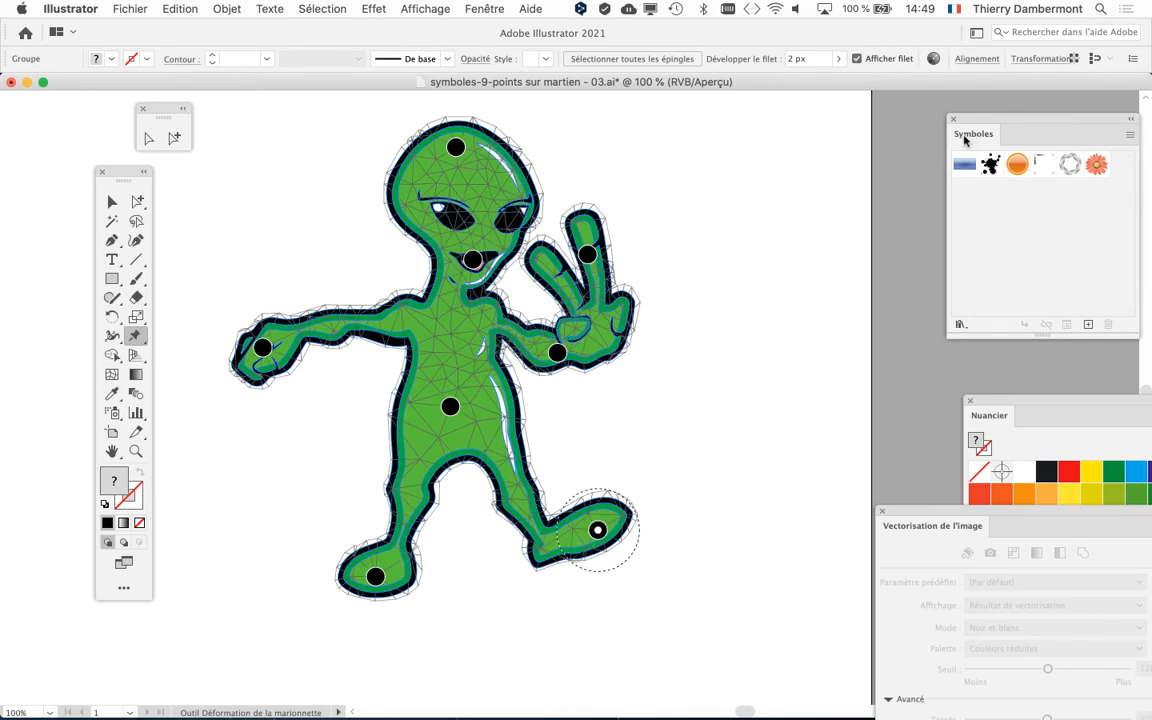
# Leave Puppet Warp for the Selection tool and deselect the posed alien.
pyautogui.click(112, 203)
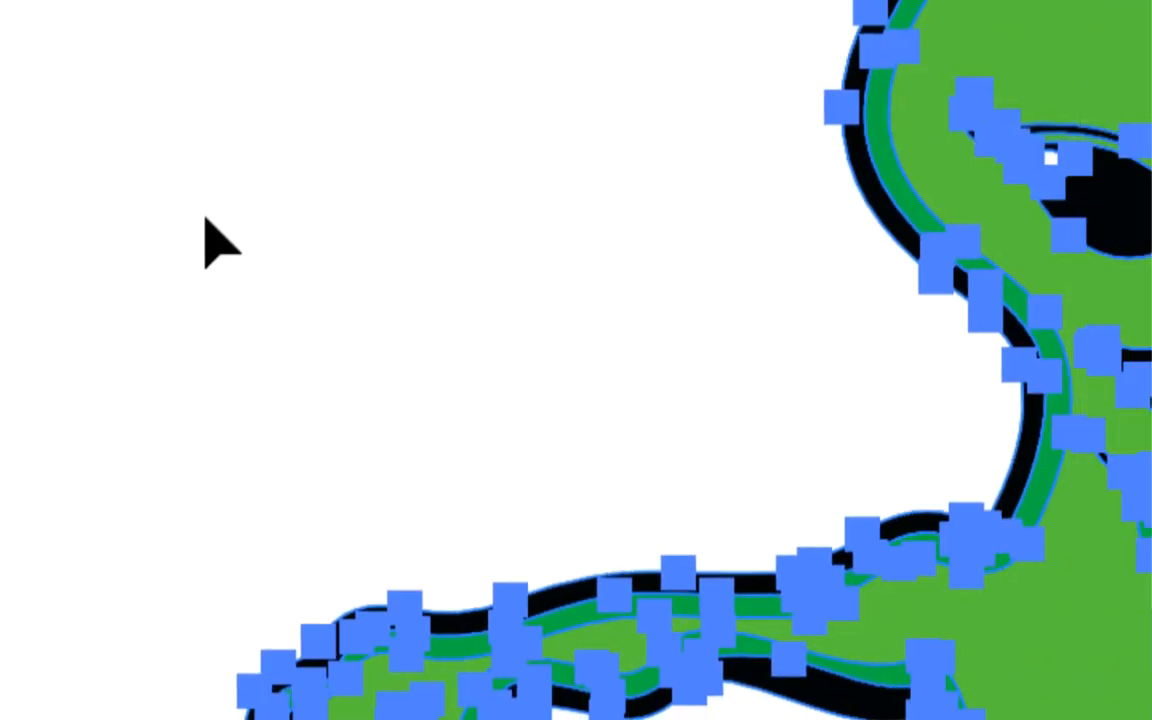
pyautogui.click(564, 298)
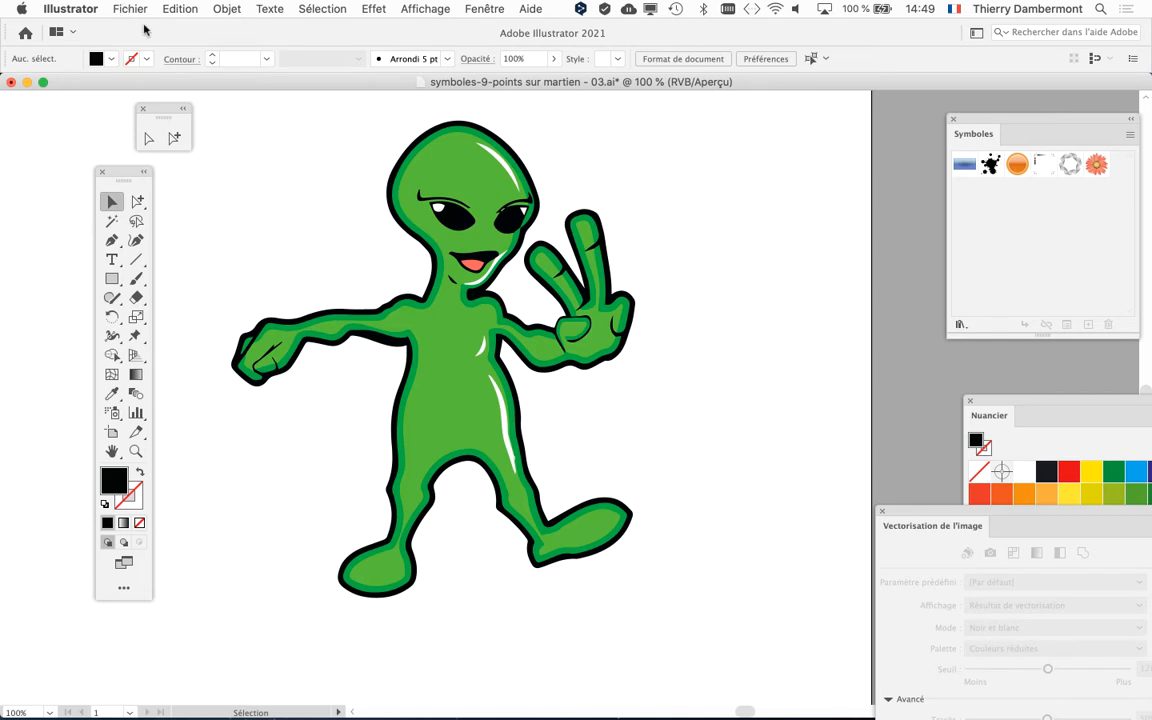
pyautogui.click(390, 292)
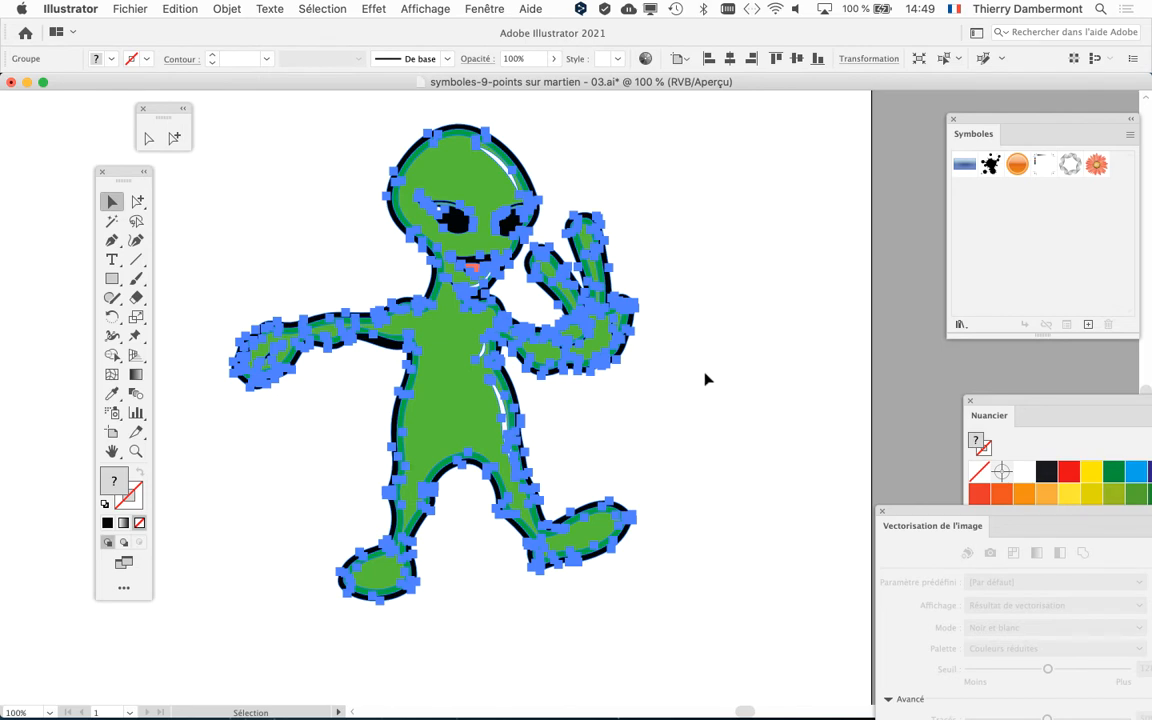
pyautogui.click(690, 340)
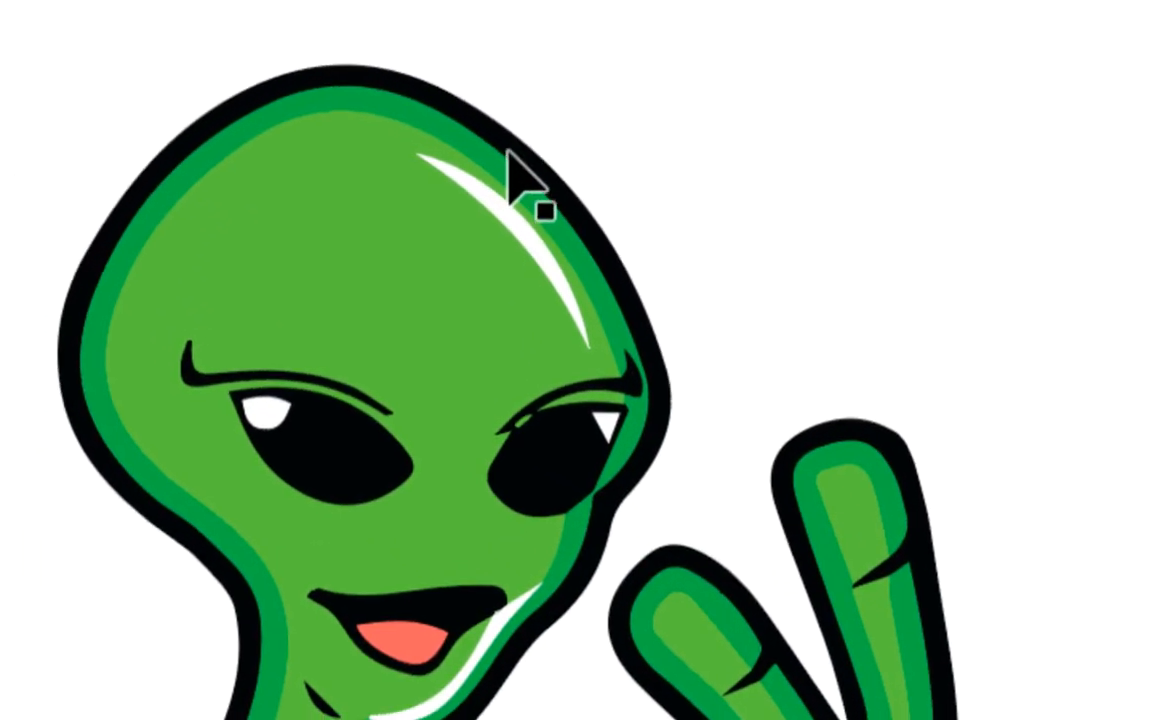
# Look through the Shaper and Width tool groups and activate the Warp tool (Outil Déformation) with the alien deselected.
pyautogui.click(507, 148)
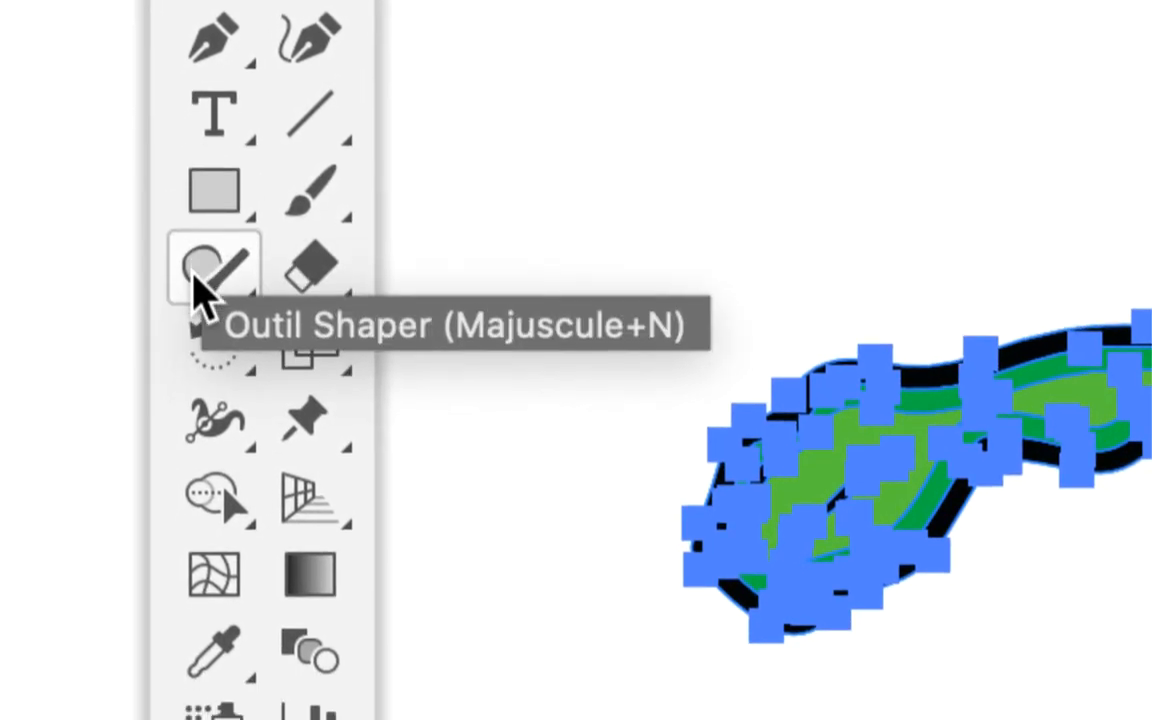
pyautogui.click(196, 280)
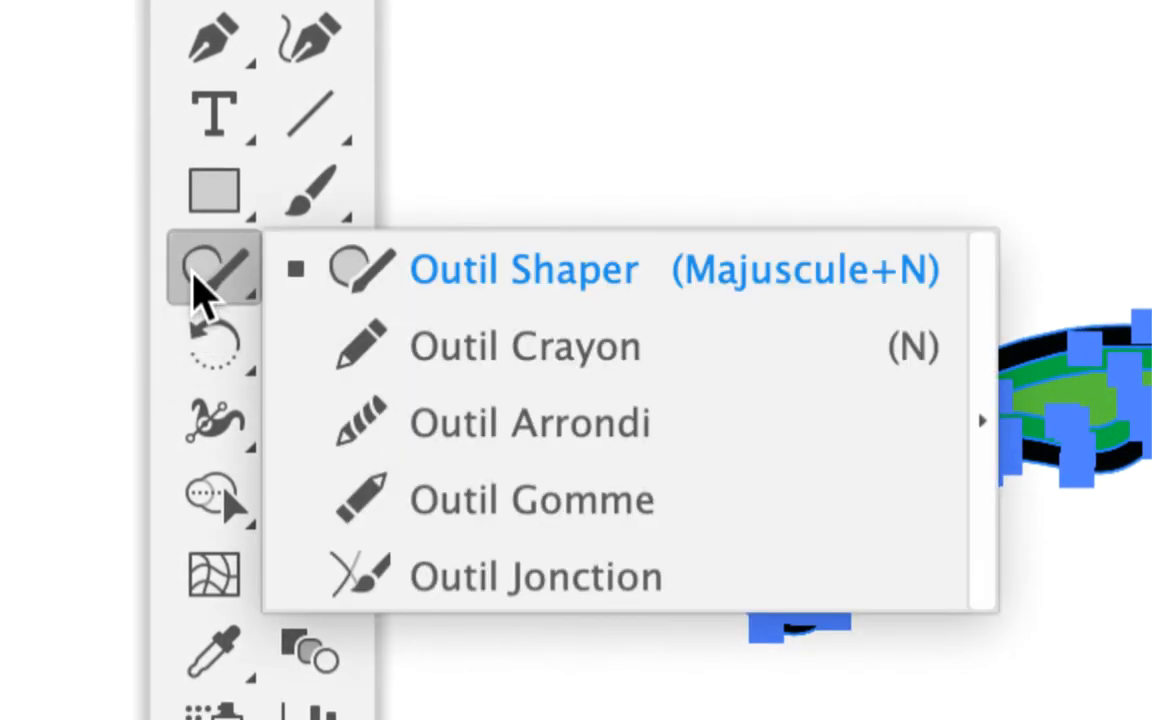
pyautogui.click(195, 283)
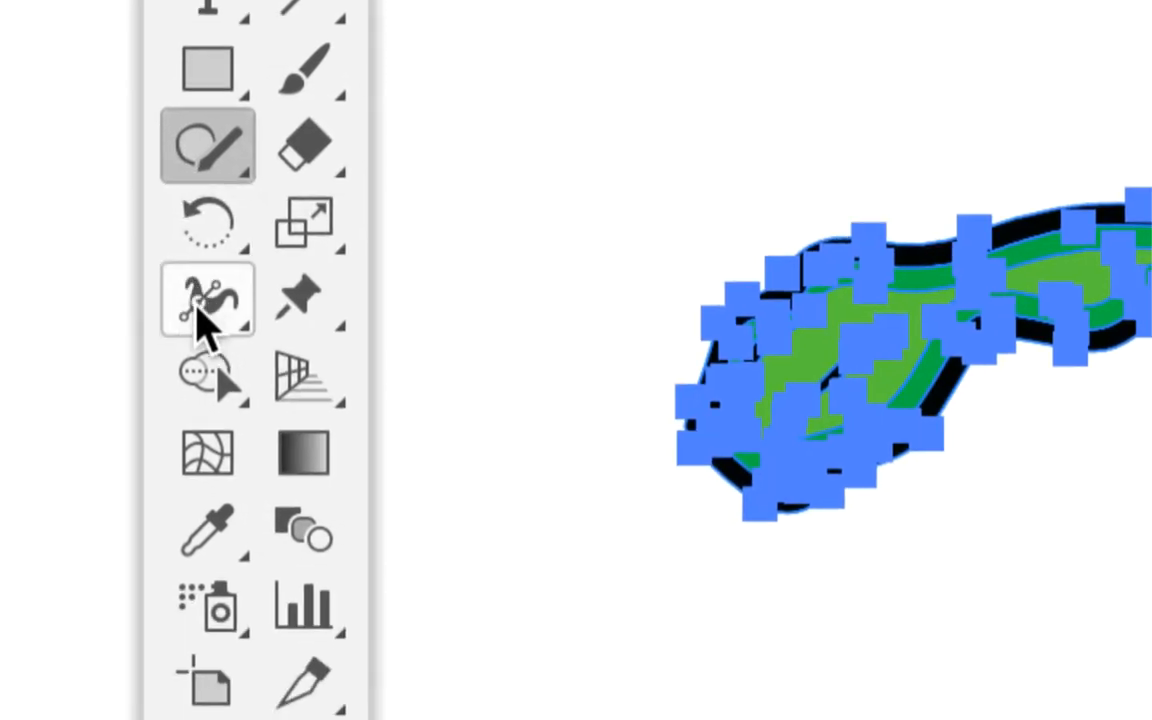
pyautogui.click(205, 433)
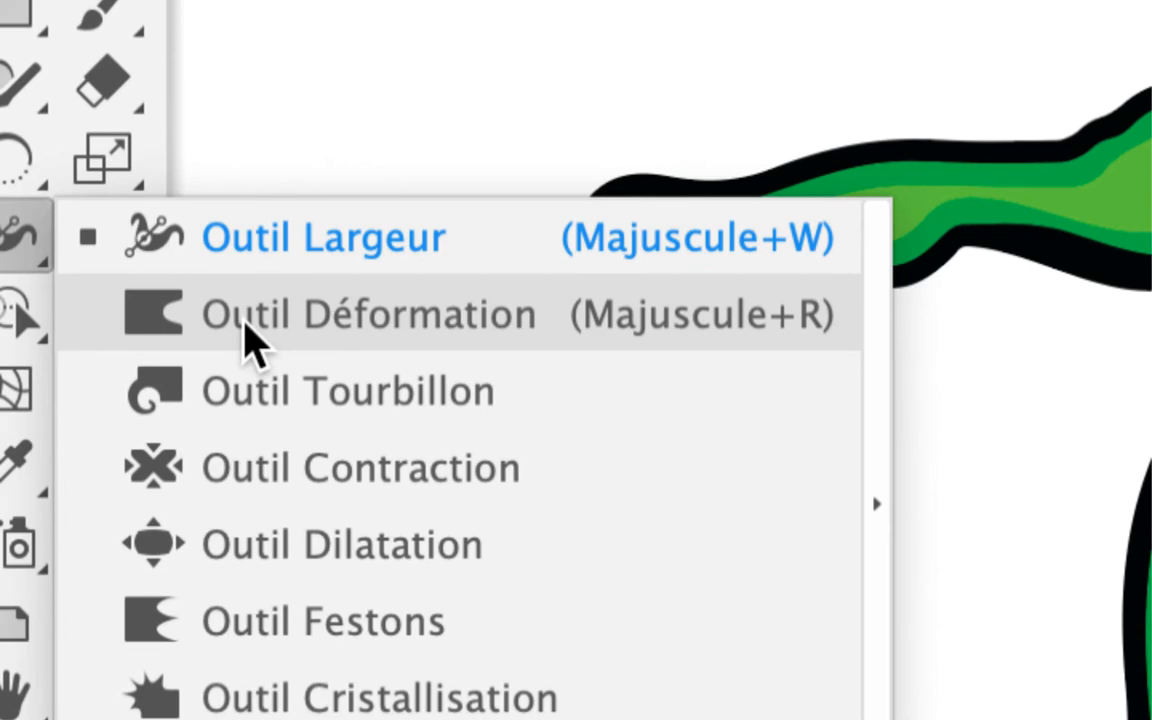
pyautogui.click(245, 323)
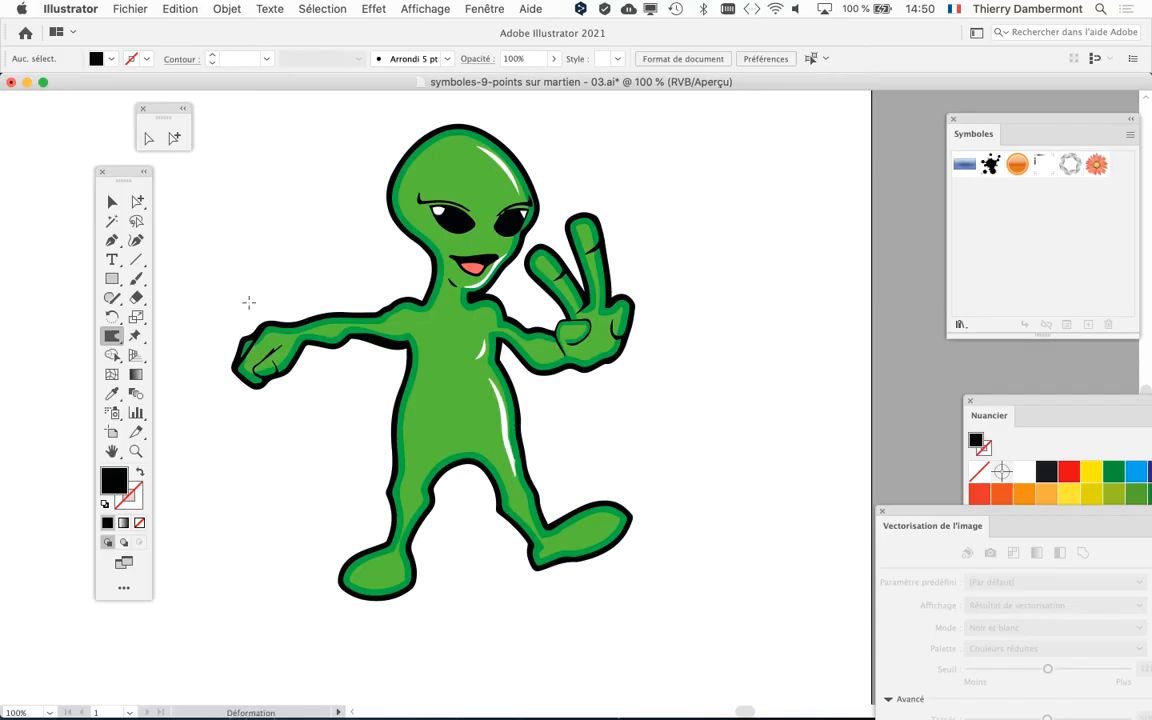
pyautogui.scroll(5, 310, 215)
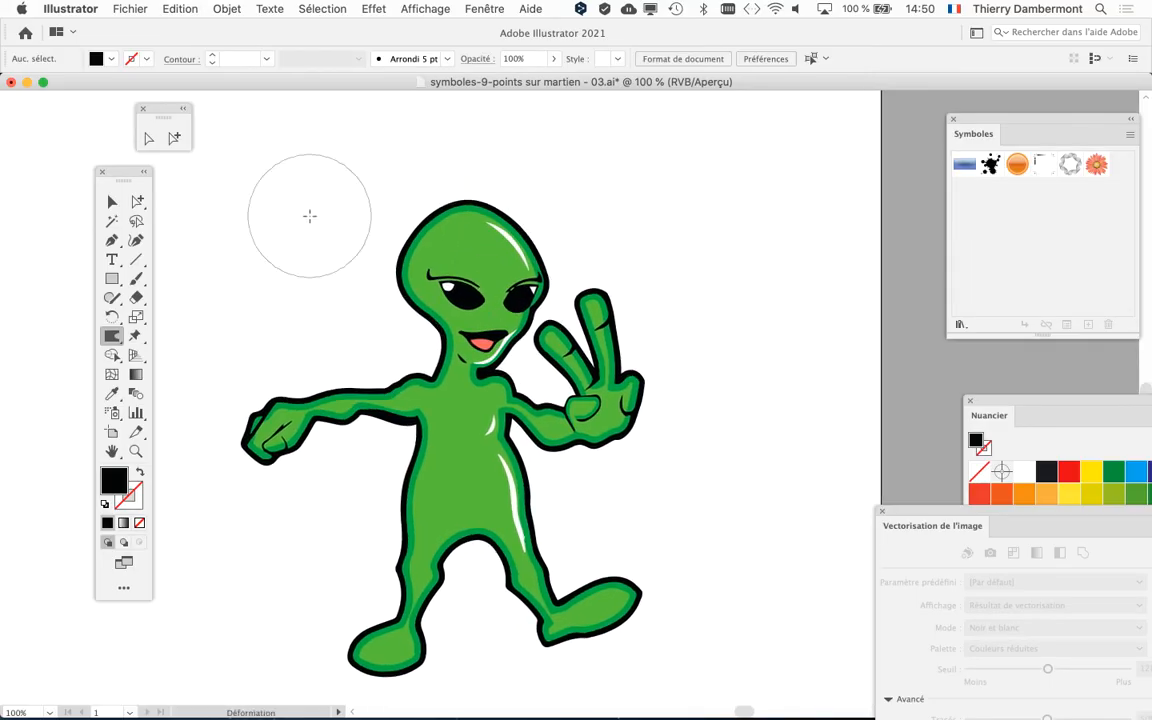